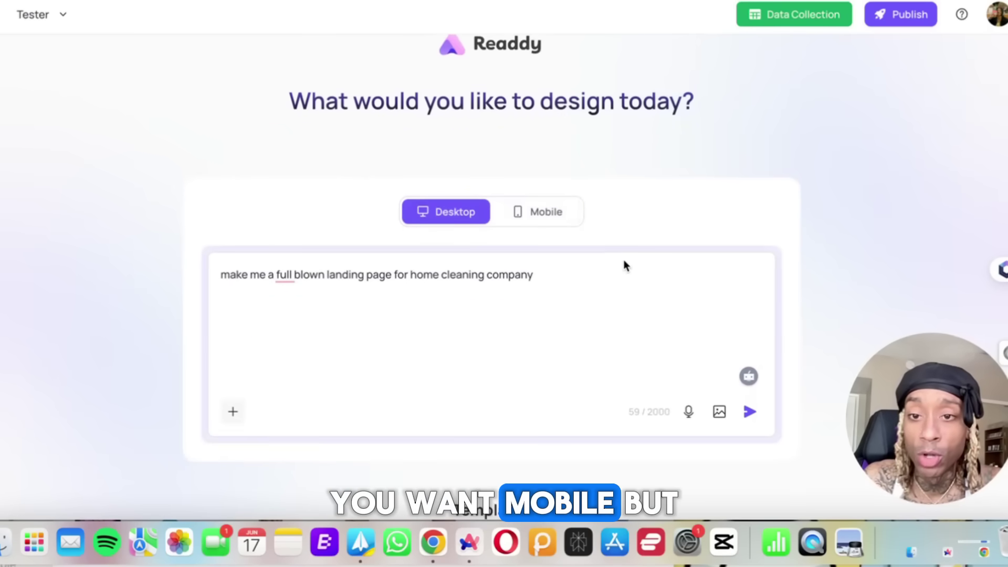
Scroll through Readdy's template gallery until the Enchantique jewelry storefront example appears
scroll(628, 264, "down", 2)
scroll(628, 263, "up", 5)
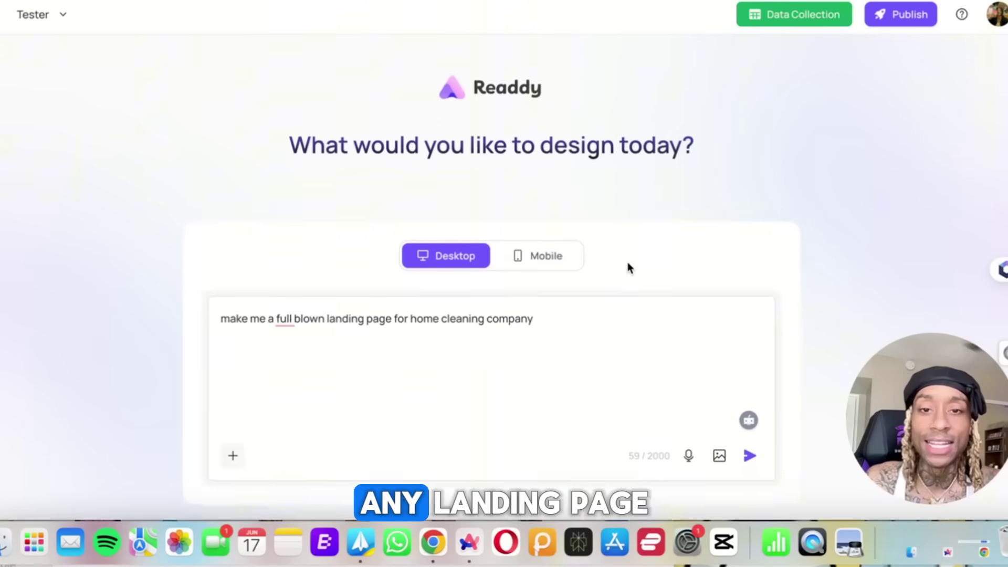
scroll(628, 262, "down", 1)
scroll(628, 262, "up", 1)
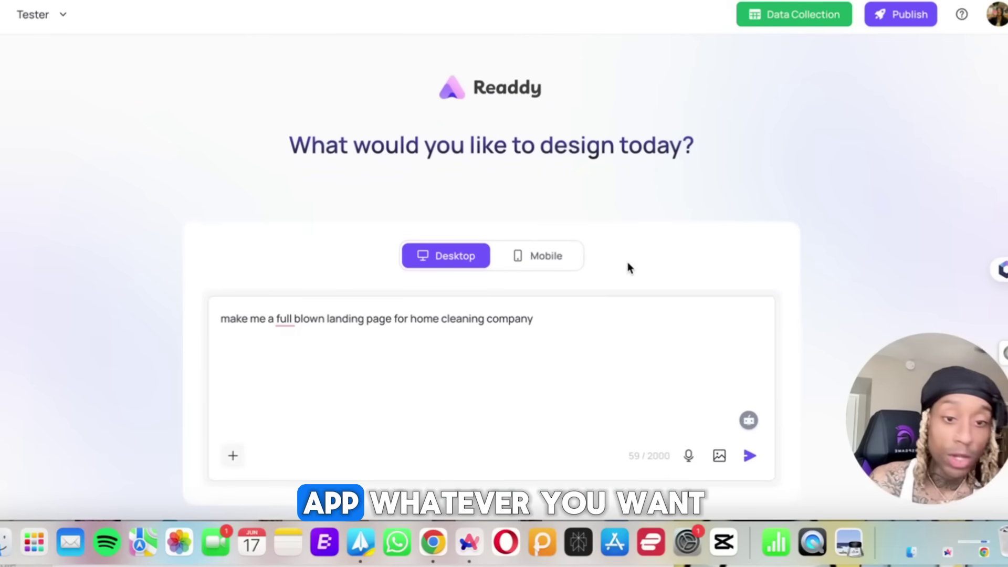
scroll(628, 262, "down", 3)
scroll(628, 263, "down", 10)
scroll(628, 263, "up", 2)
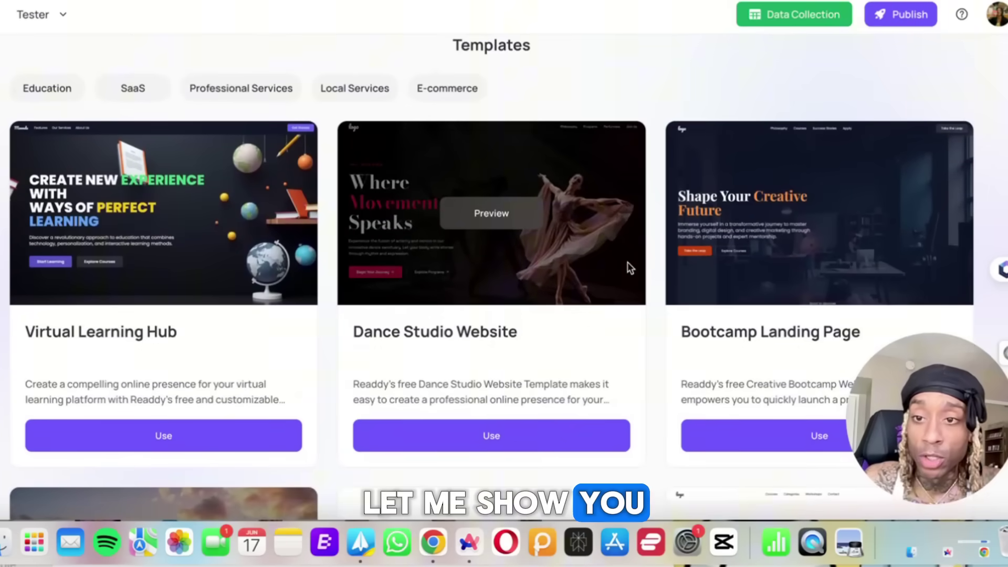
scroll(352, 187, "up", 2)
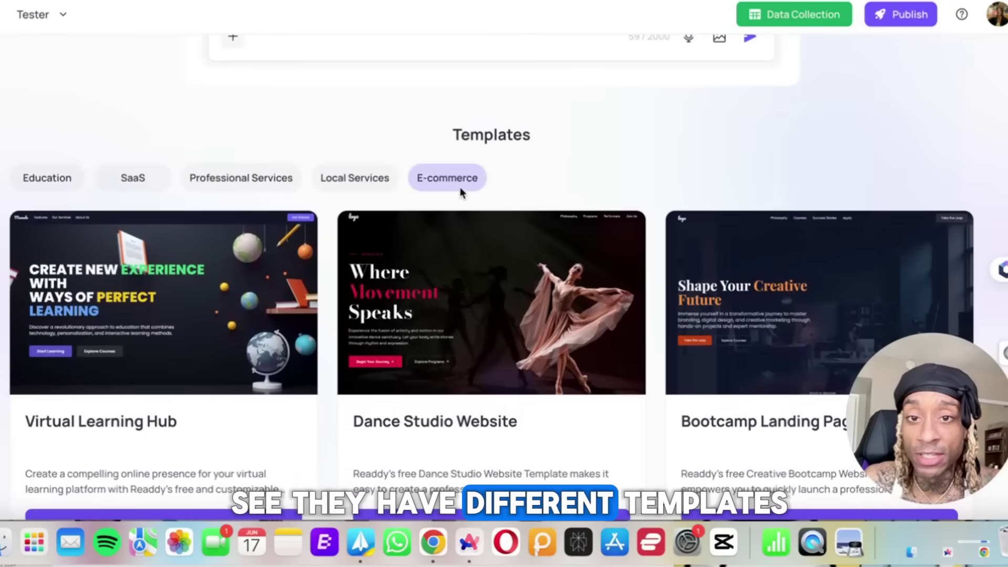
scroll(754, 165, "down", 8)
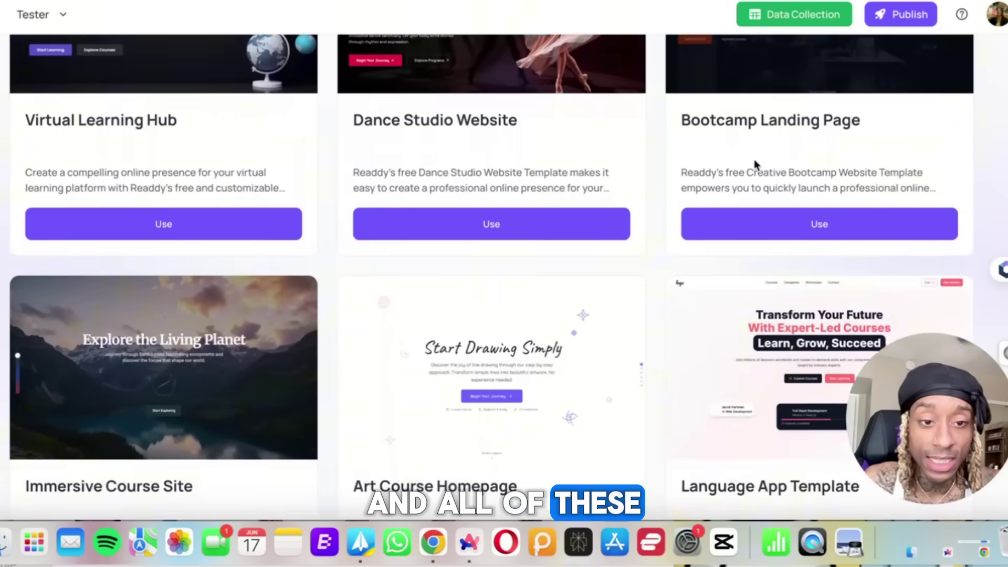
scroll(756, 165, "down", 10)
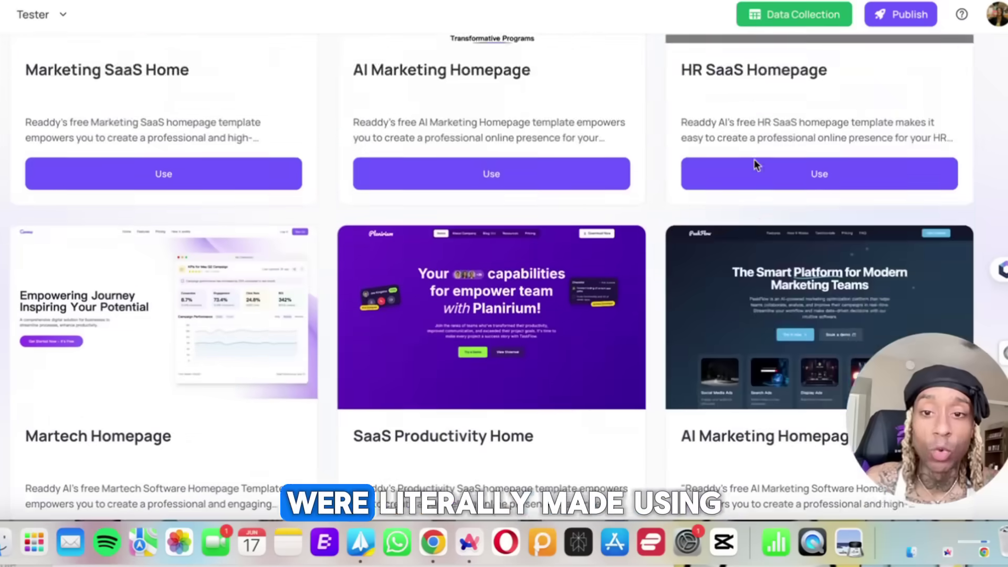
scroll(754, 160, "down", 3)
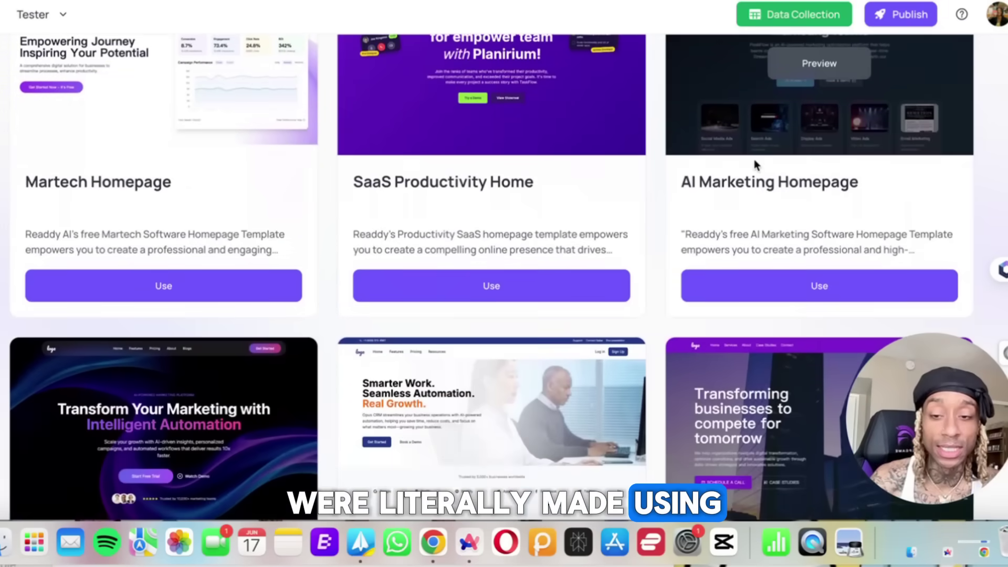
scroll(754, 159, "down", 4)
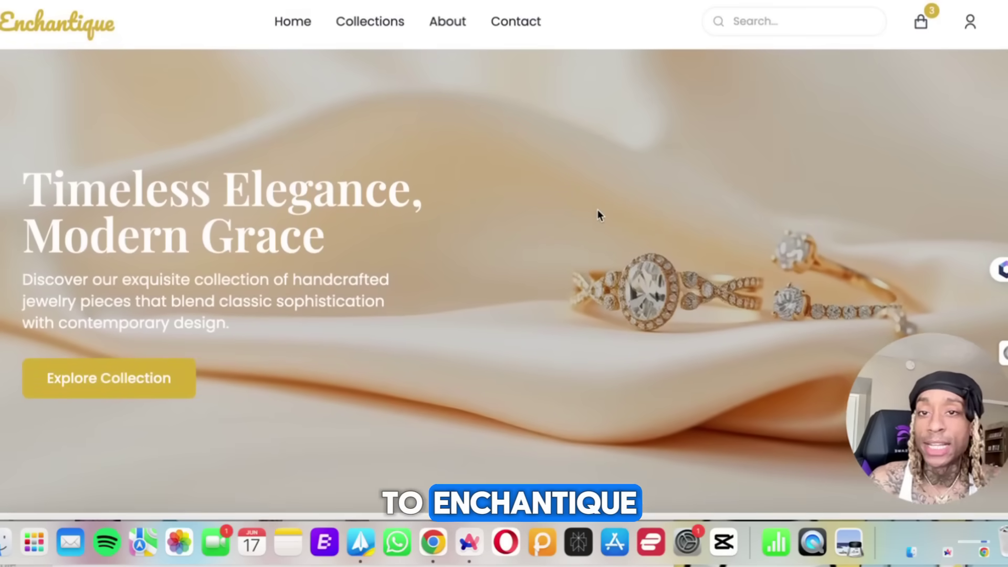
Scroll down through the Enchantique jewelry example site's sections
scroll(600, 216, "down", 3)
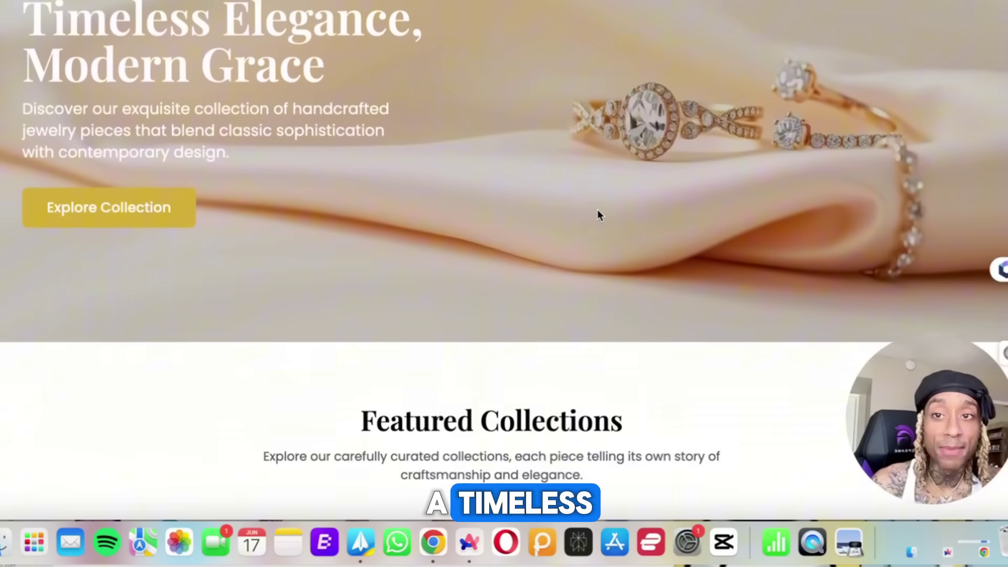
scroll(598, 215, "down", 10)
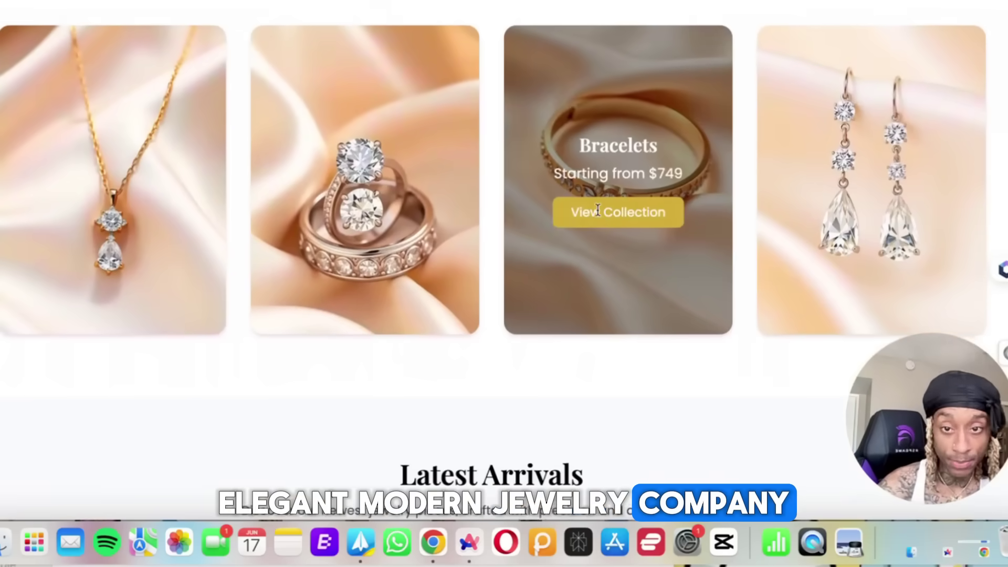
scroll(597, 210, "down", 2)
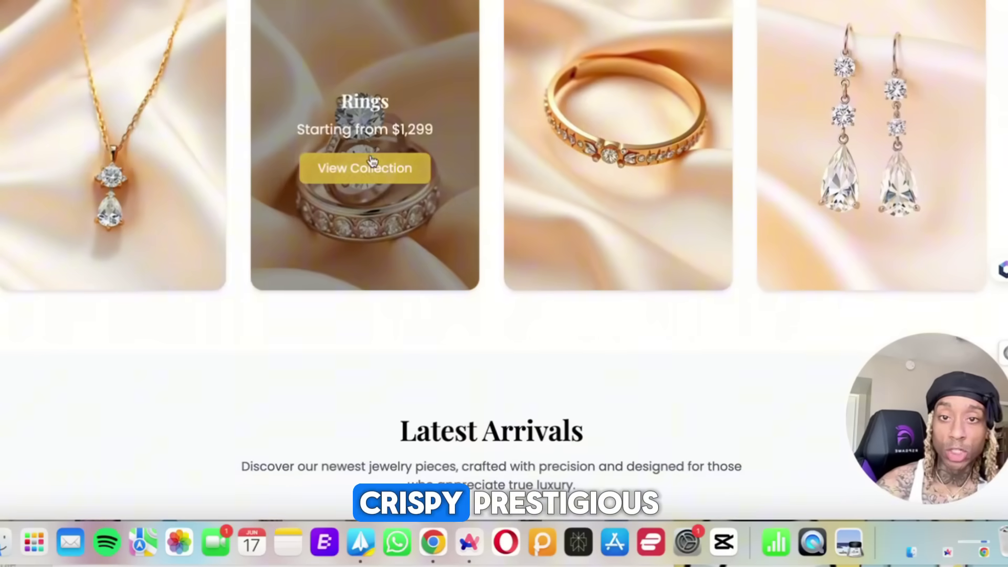
scroll(362, 105, "up", 7)
scroll(366, 53, "down", 7)
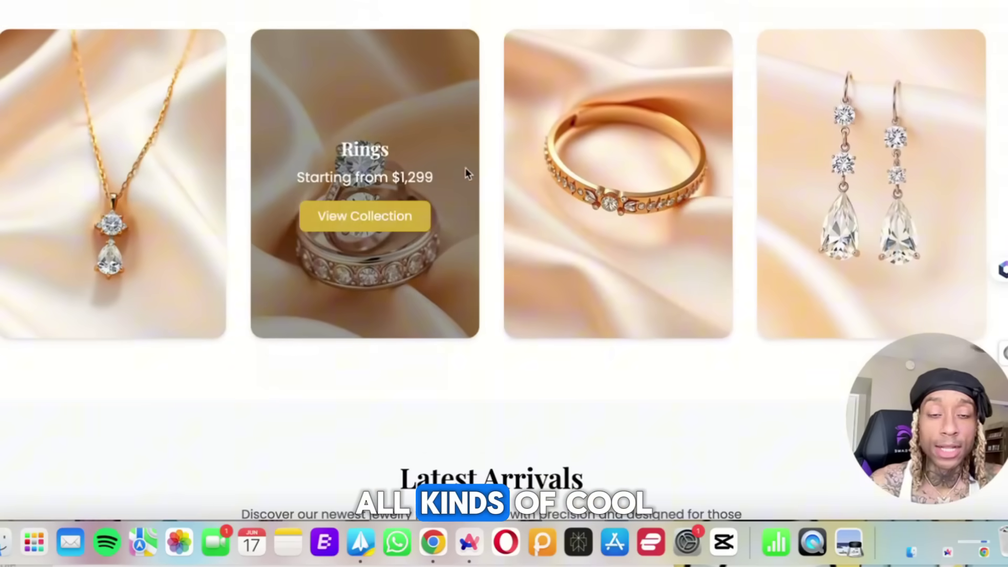
scroll(873, 162, "down", 7)
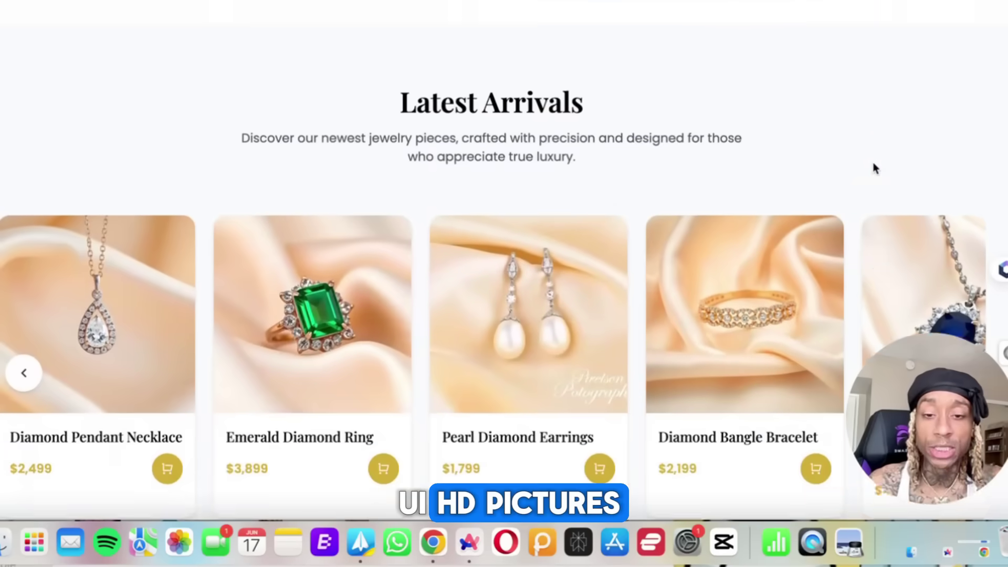
scroll(873, 168, "down", 3)
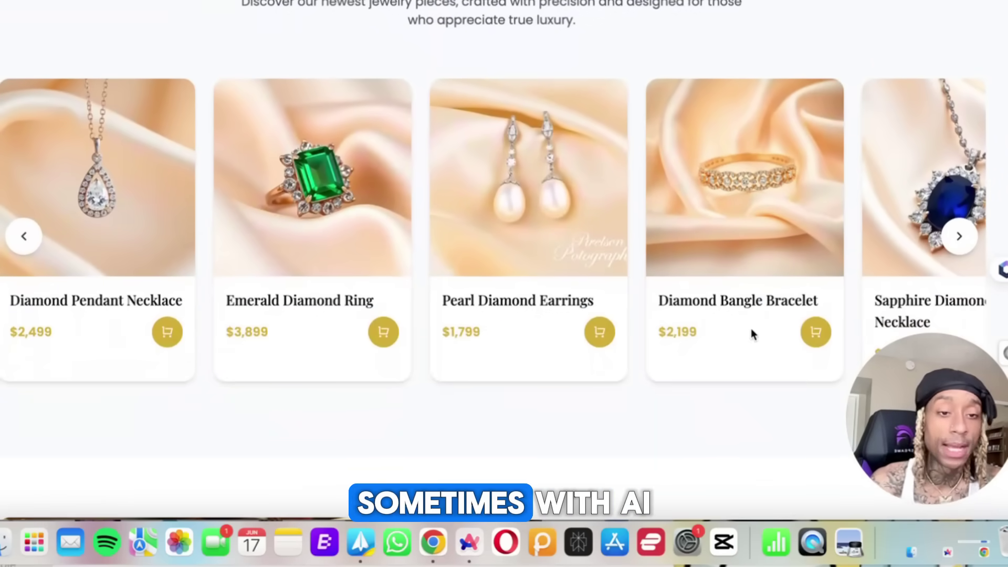
scroll(793, 224, "down", 1)
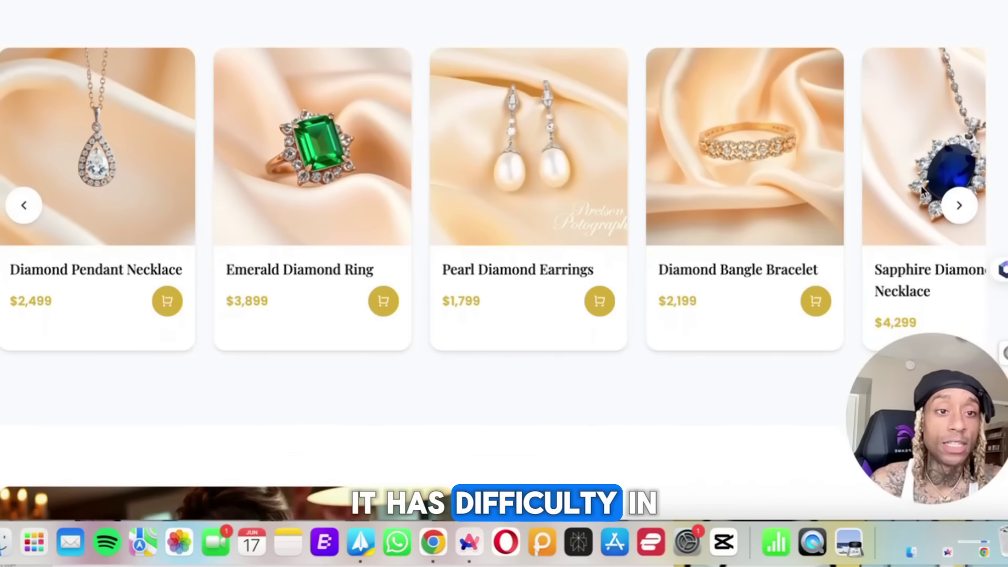
Advance the Latest Arrivals carousel, then move on to the CleanPro cleaning landing page
left_click(961, 209)
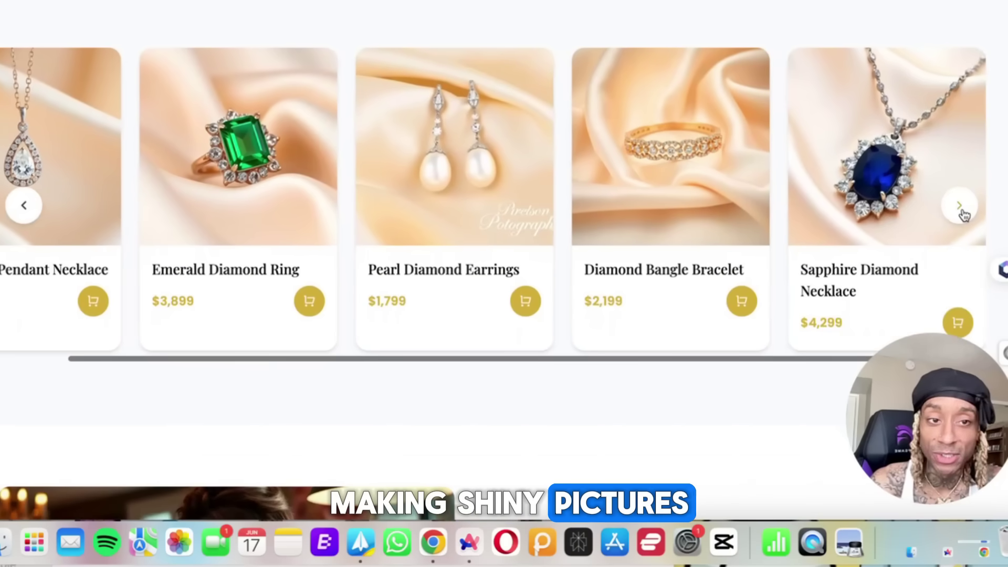
scroll(606, 288, "down", 10)
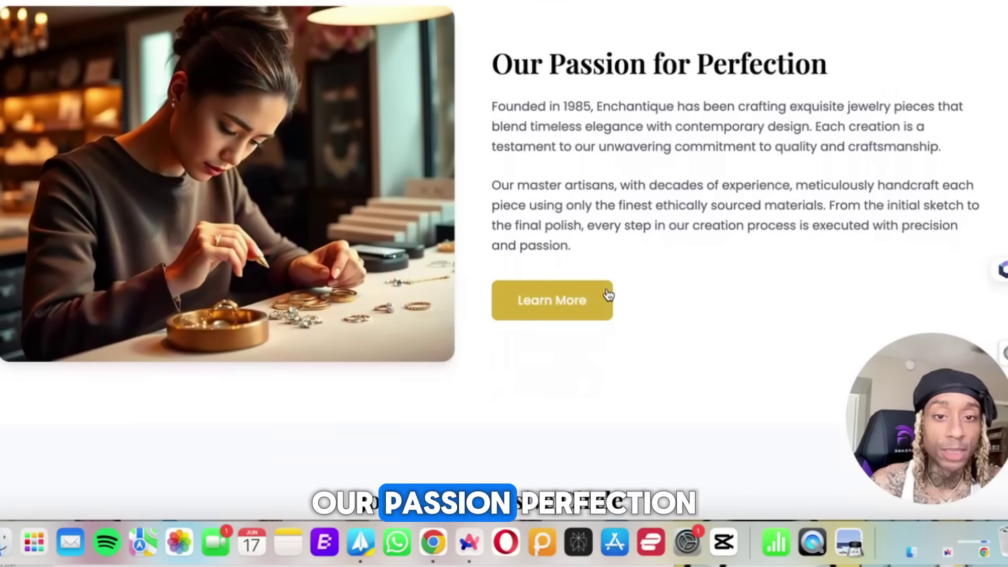
scroll(579, 302, "down", 3)
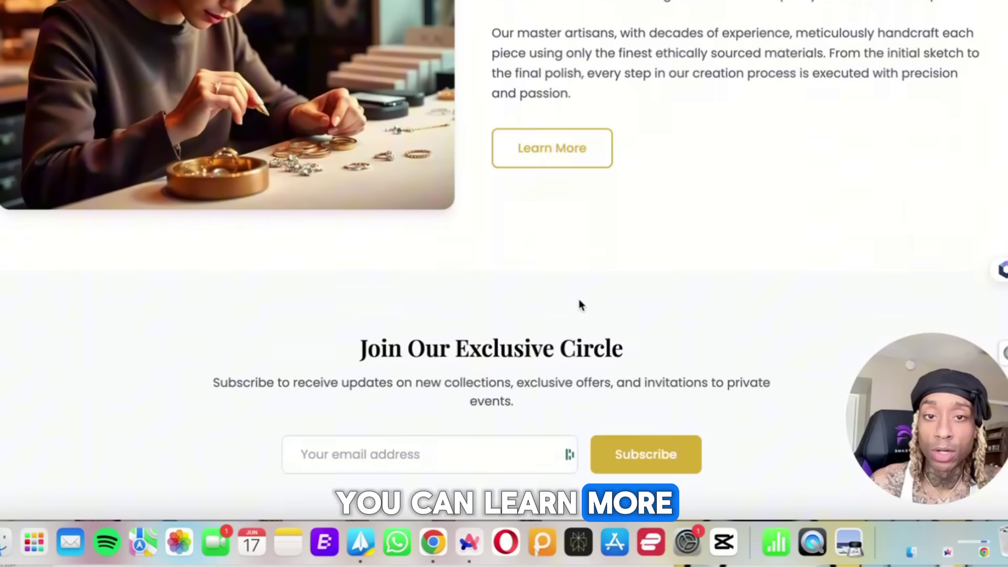
scroll(579, 302, "up", 9)
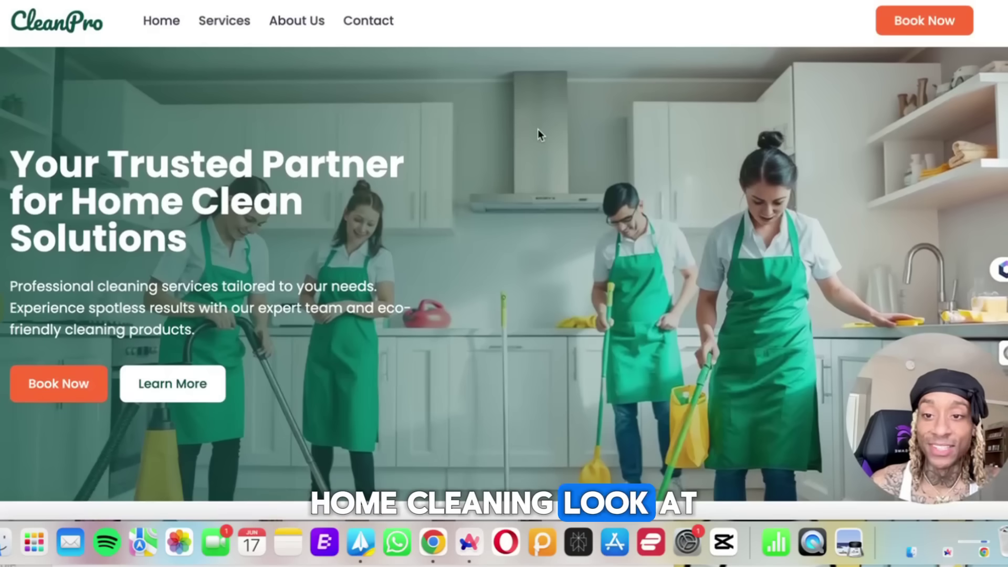
Scroll CleanPro's services down to the 'Book Your Cleaning Today' form, reaching the Home Services example
scroll(537, 128, "down", 4)
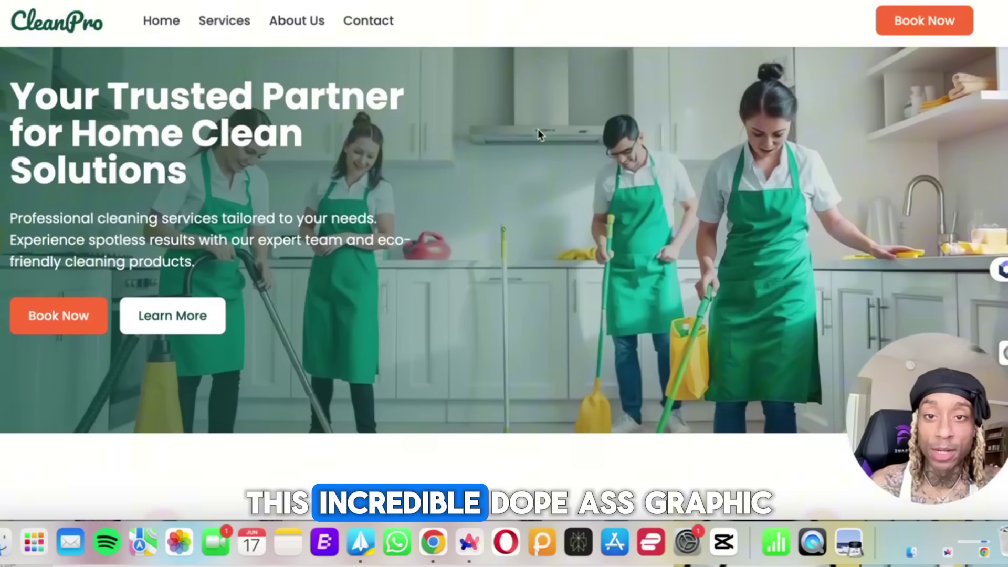
scroll(538, 130, "down", 5)
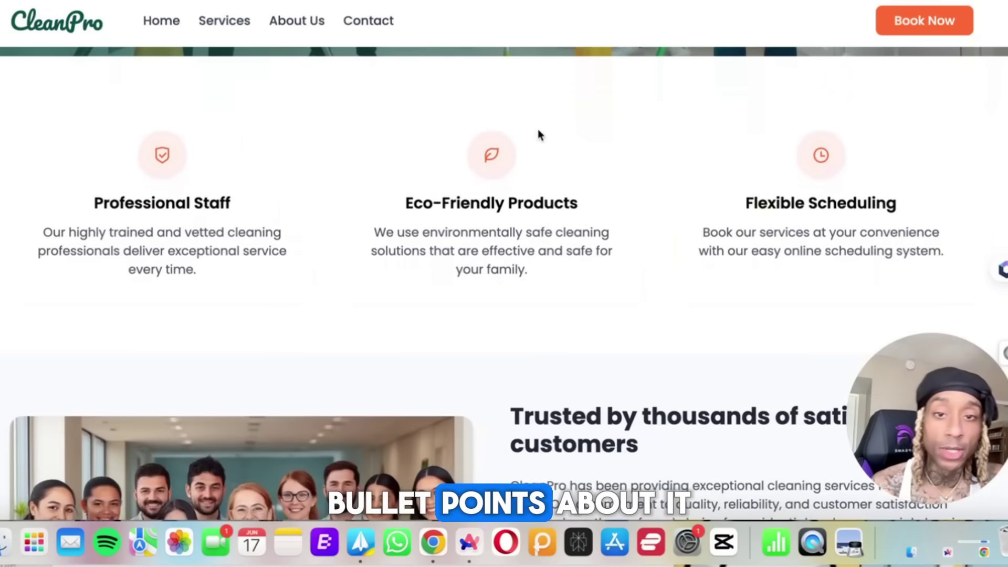
scroll(538, 131, "down", 6)
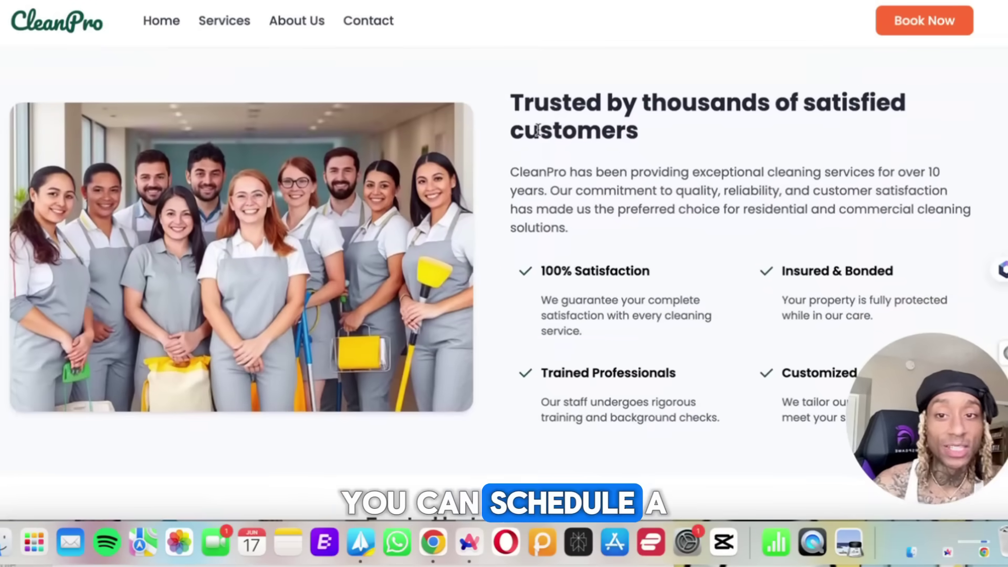
scroll(538, 129, "down", 1)
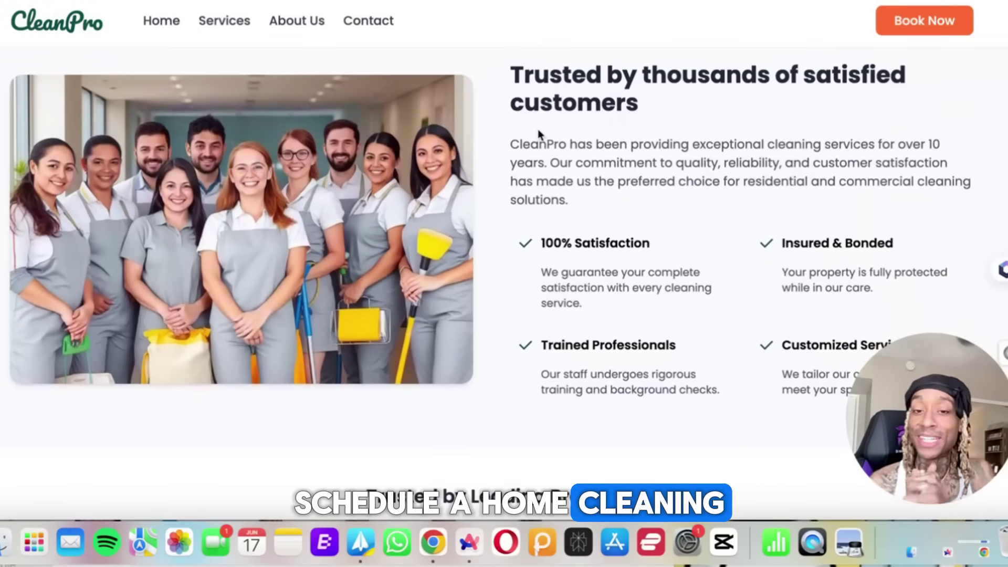
scroll(538, 132, "down", 3)
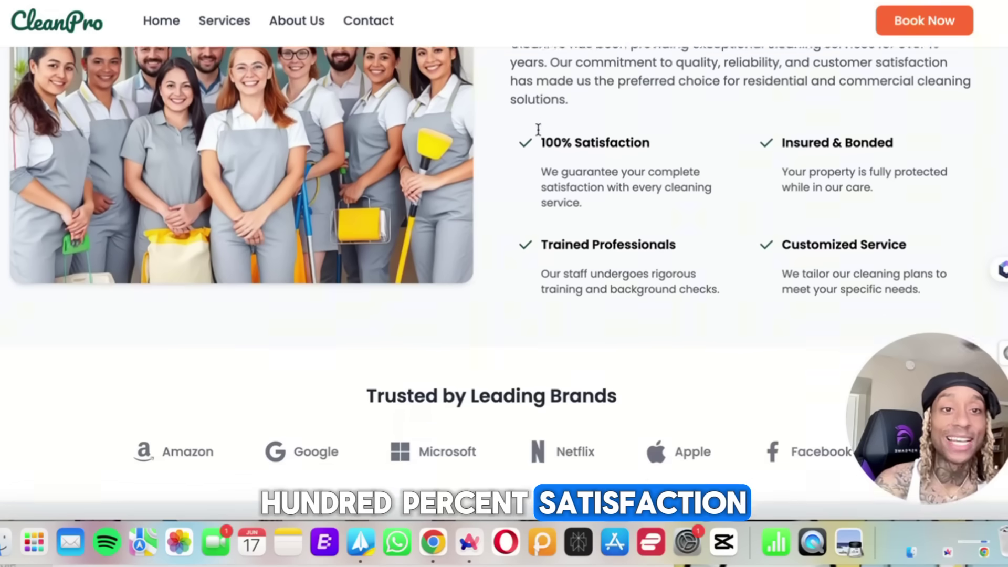
scroll(538, 133, "down", 5)
scroll(538, 134, "down", 15)
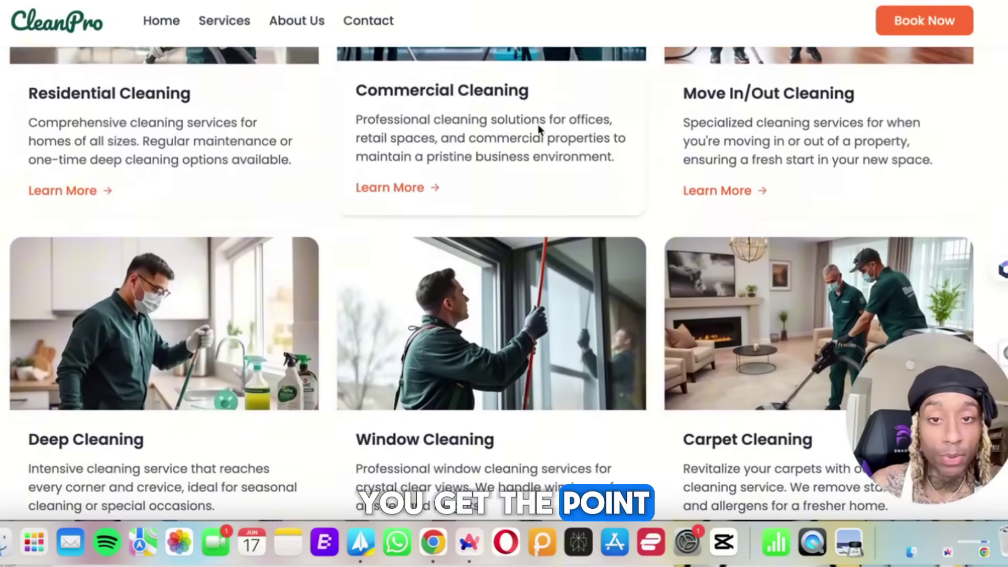
scroll(538, 128, "down", 2)
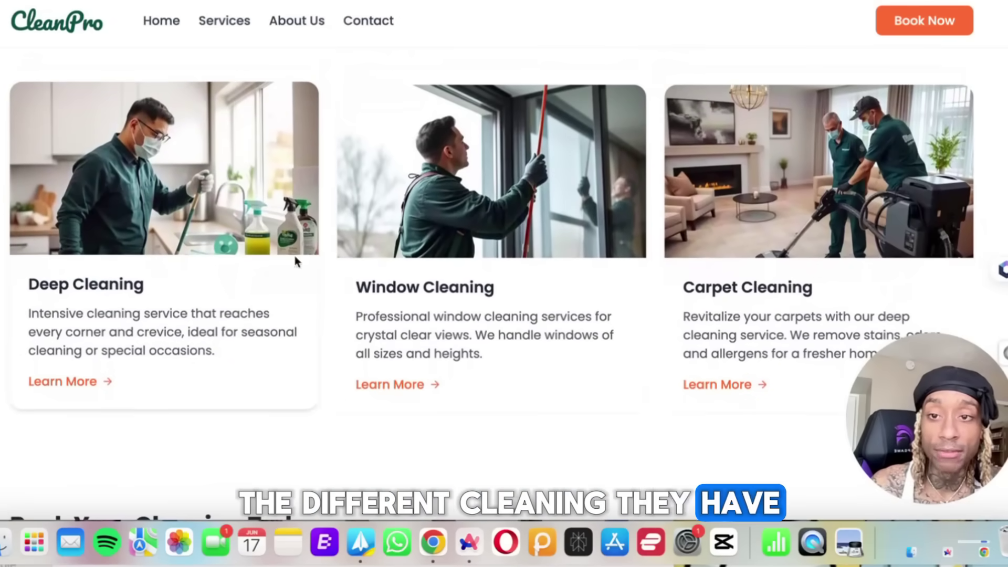
scroll(717, 252, "down", 7)
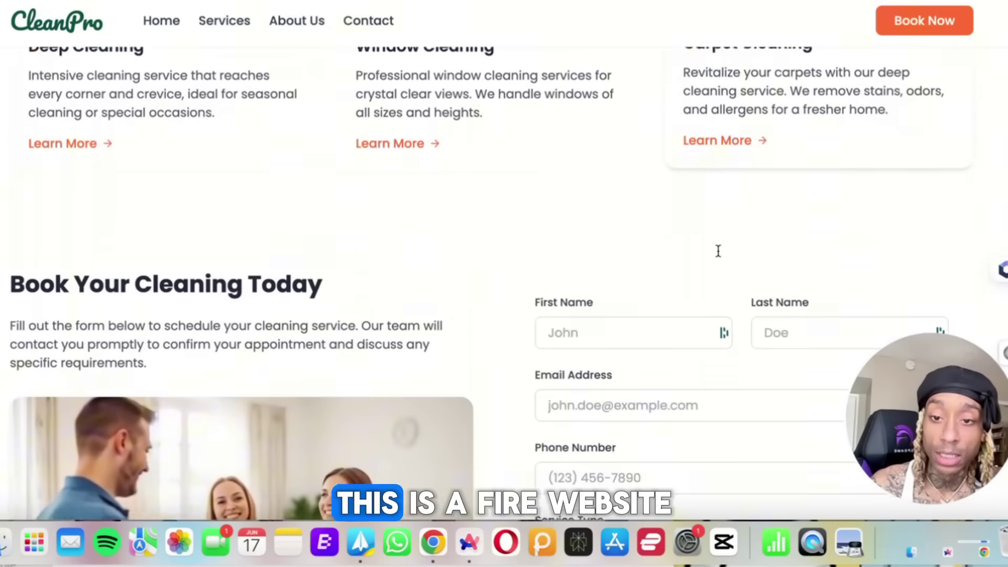
scroll(717, 250, "down", 1)
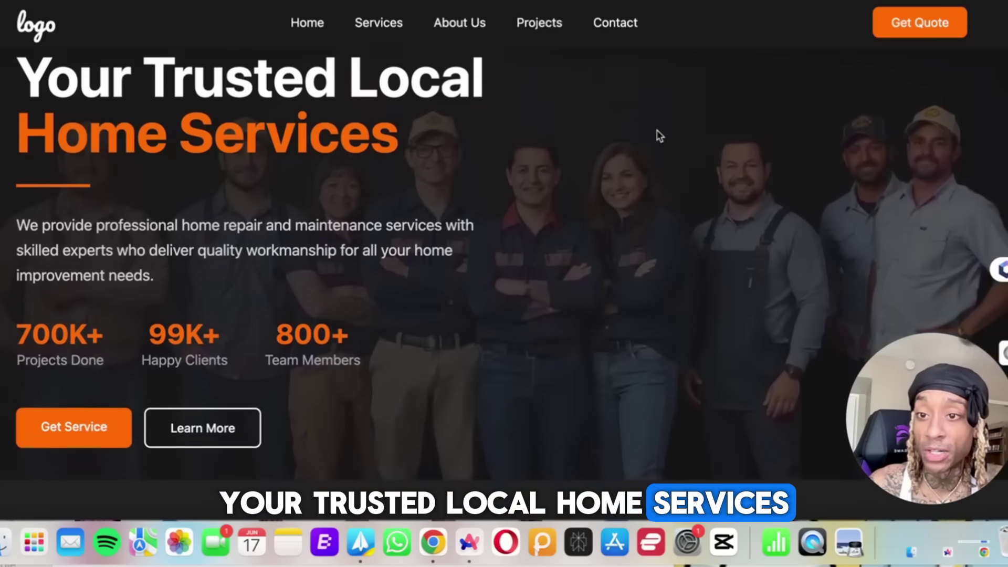
Scroll the Home Services site through services, before-and-after projects and testimonials, then back to the prompt
scroll(657, 130, "down", 10)
scroll(657, 131, "down", 12)
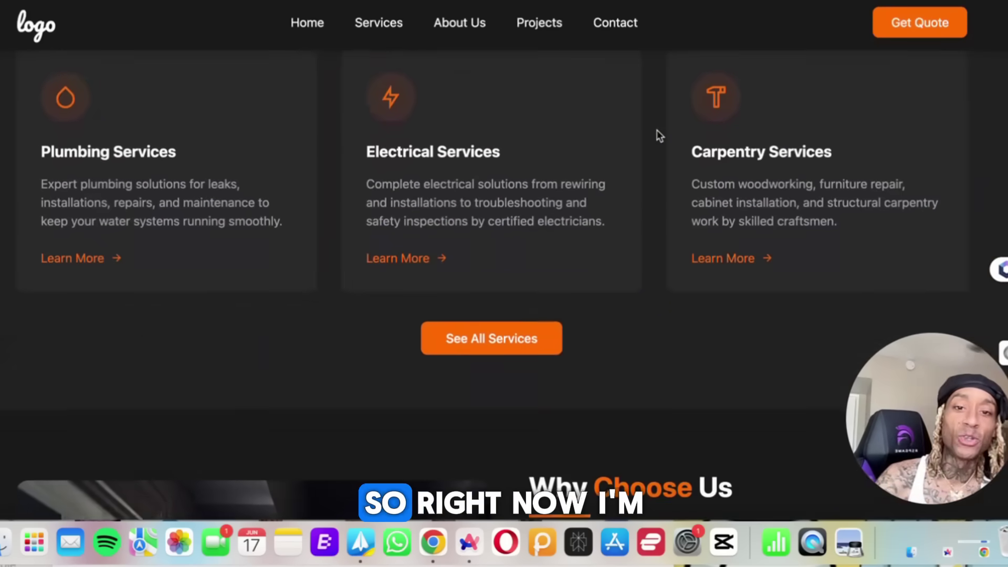
scroll(657, 132, "up", 1)
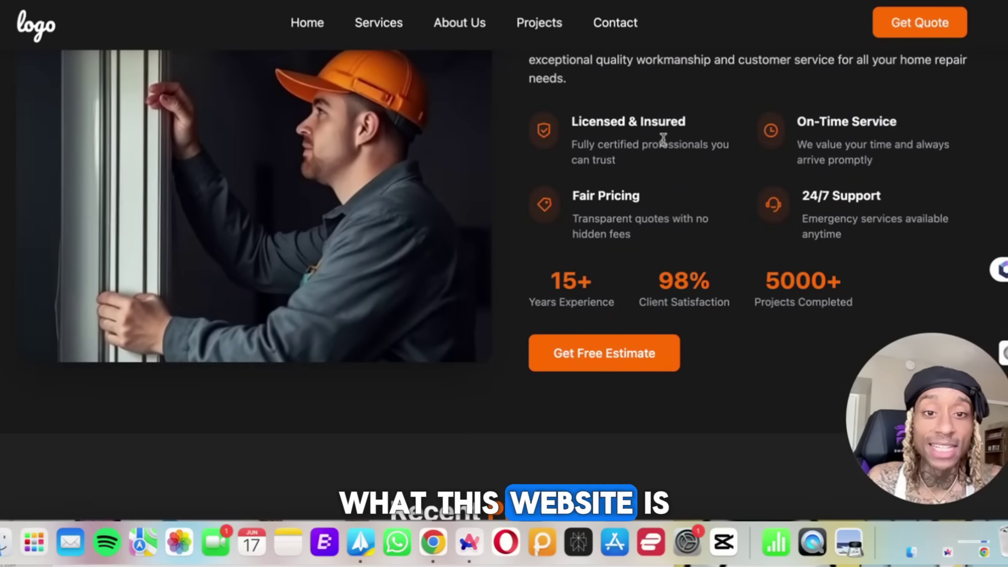
scroll(661, 138, "down", 5)
scroll(666, 145, "down", 6)
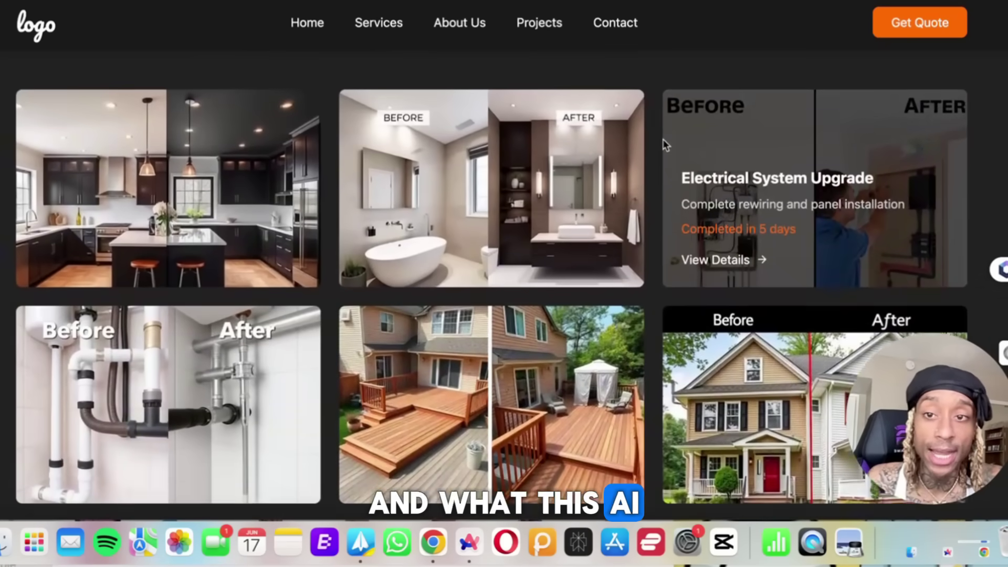
scroll(663, 141, "down", 5)
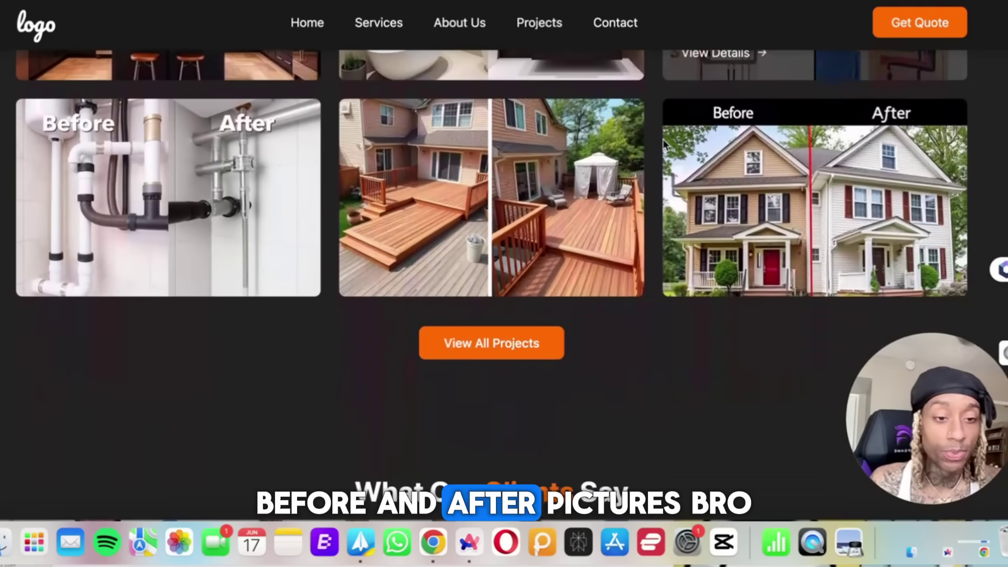
scroll(665, 145, "down", 2)
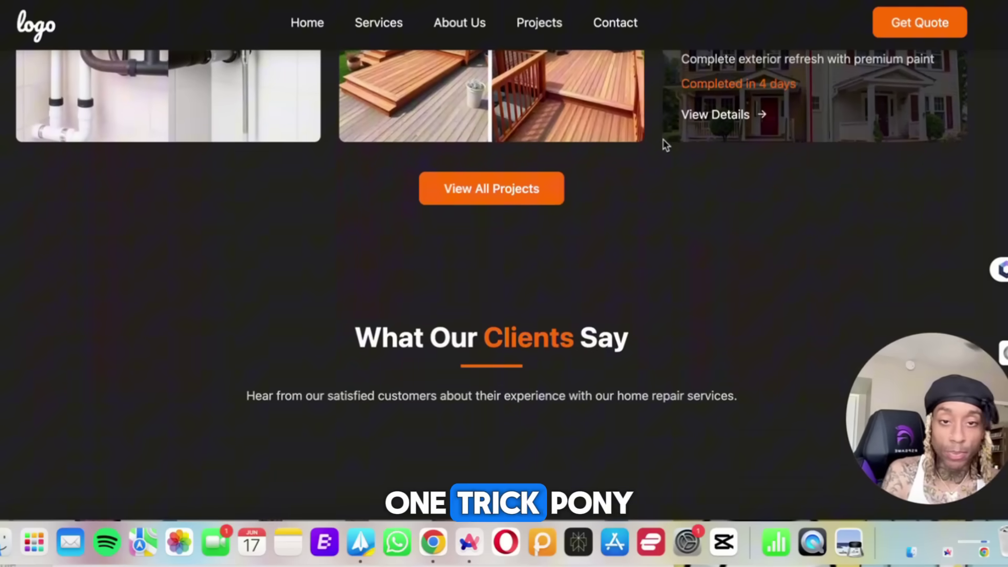
scroll(666, 145, "down", 3)
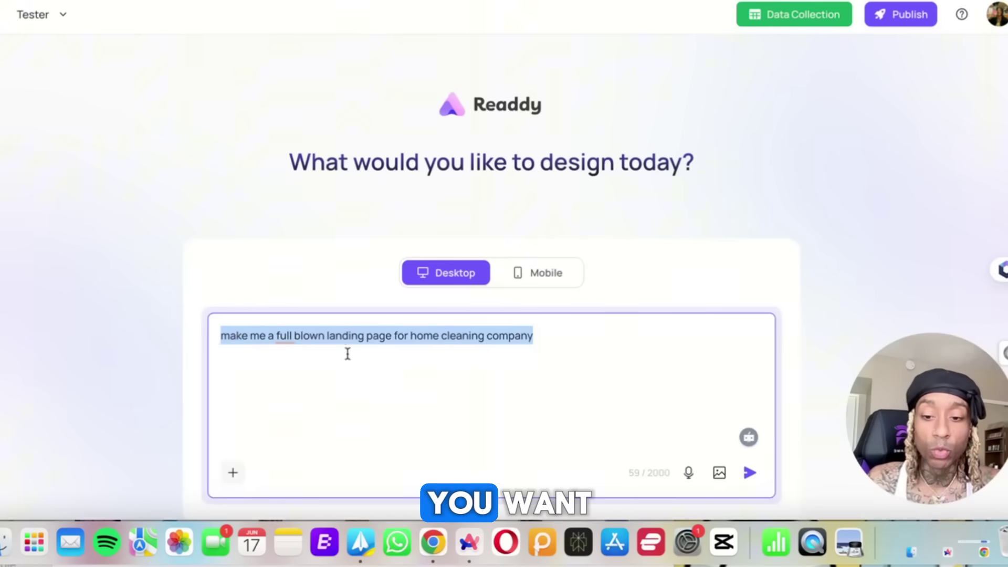
Paste the work-from-home jobs app request, dismiss the autocomplete suggestion, and send it for planning
type("make me an app that shows local work from home jobs. Include the level of experience, date posted, salaries, and add a section where applicants can attach their social media or portfolios")
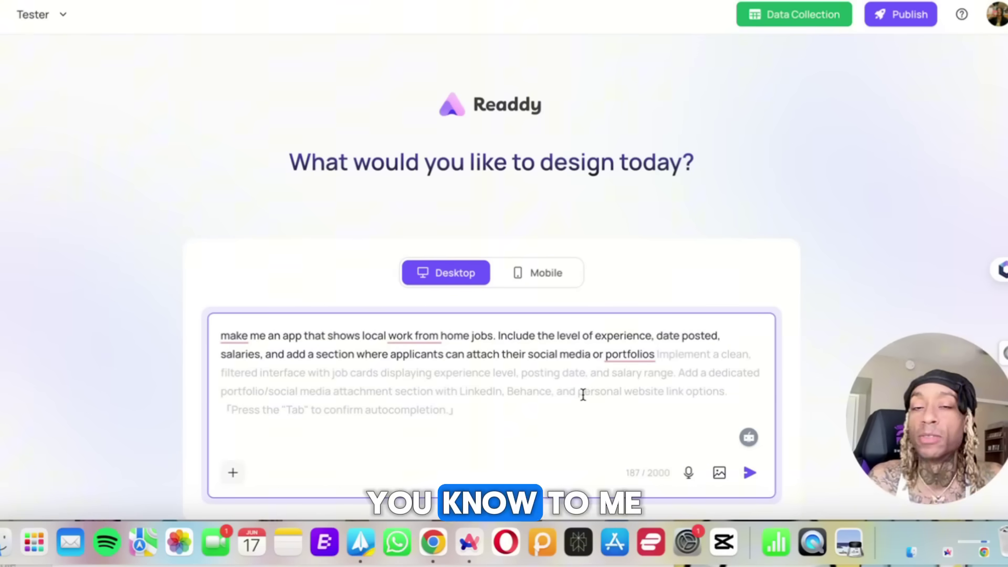
left_click(687, 366)
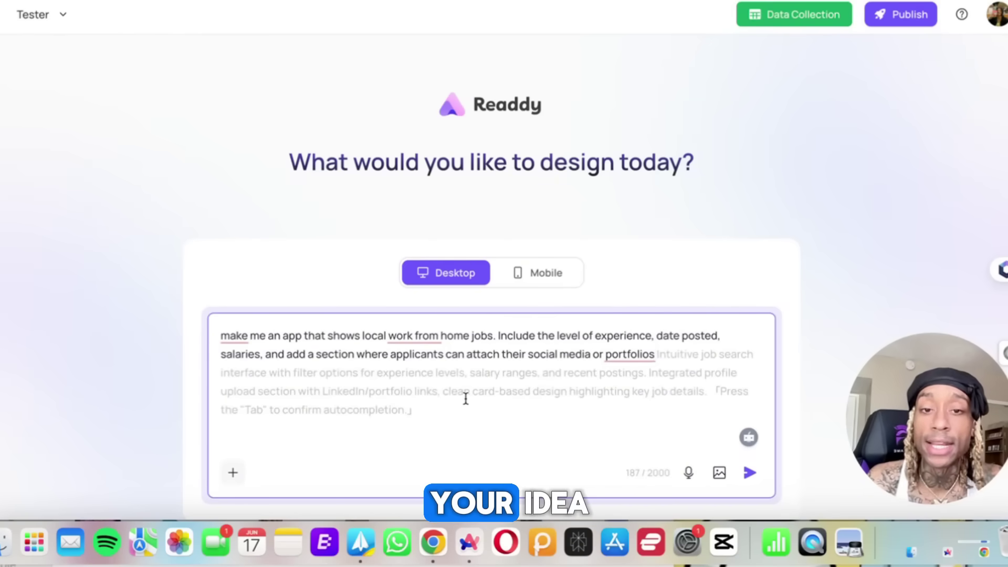
scroll(473, 388, "down", 20)
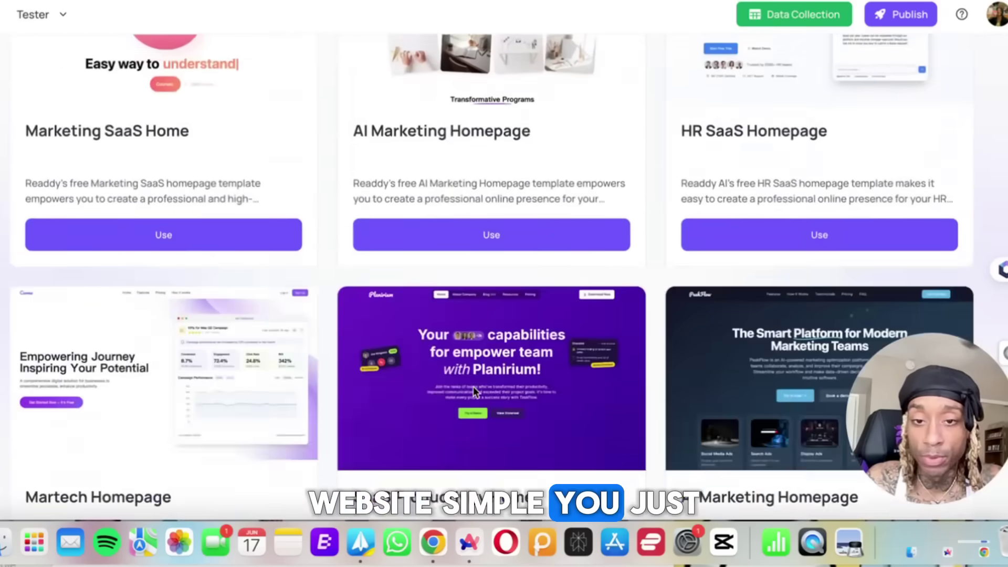
scroll(475, 393, "up", 20)
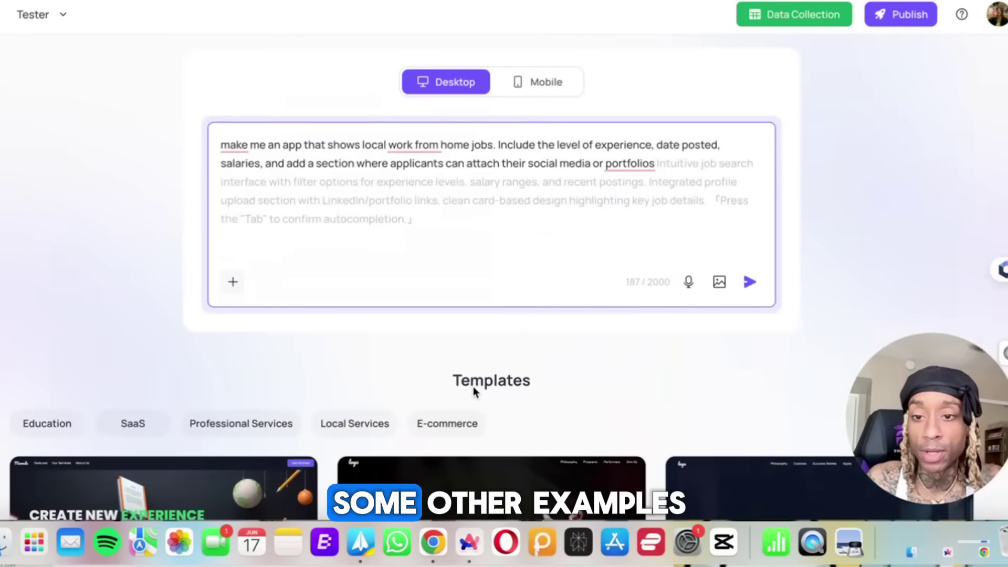
left_click(750, 284)
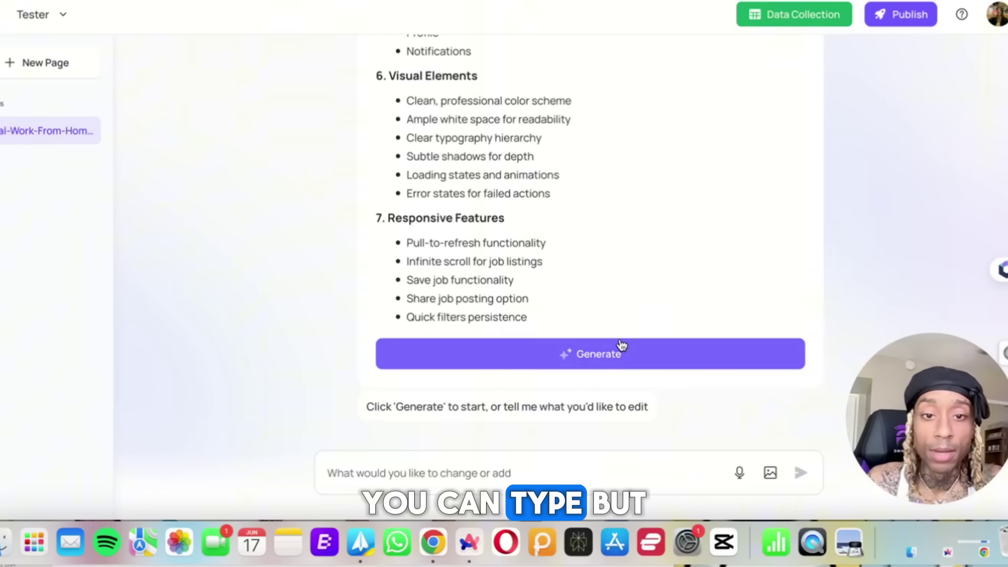
left_click(620, 365)
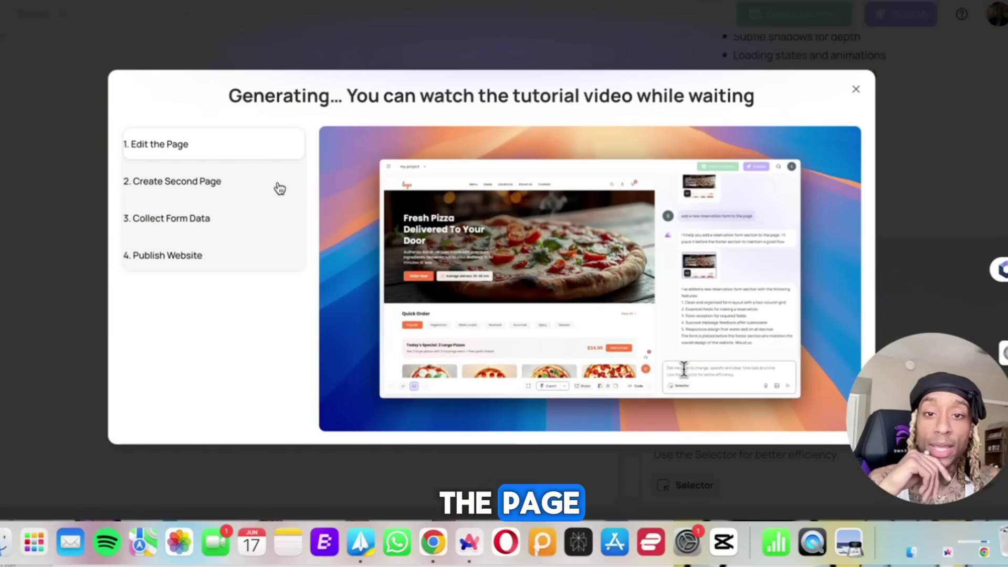
mouse_move(398, 206)
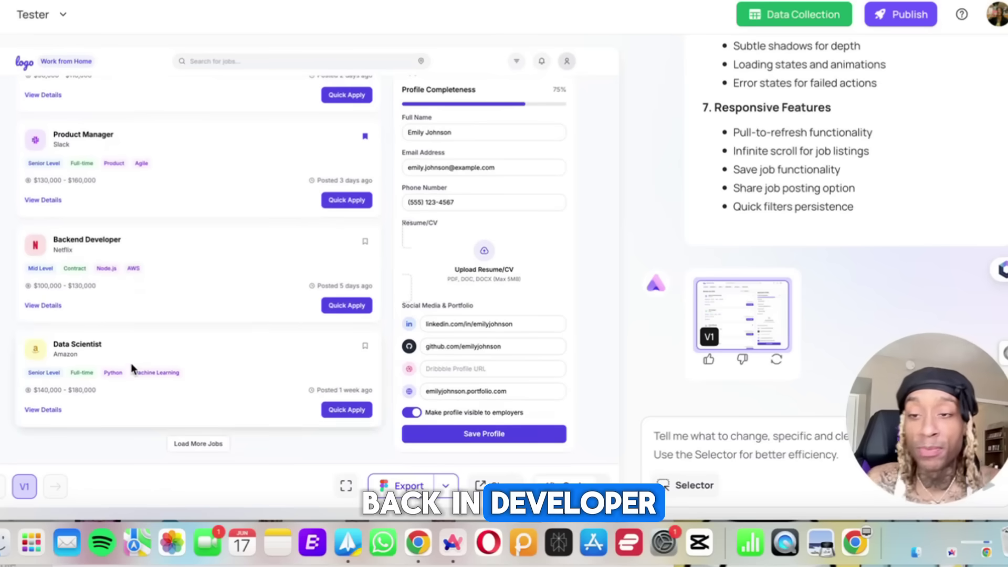
scroll(282, 153, "up", 5)
scroll(281, 157, "up", 5)
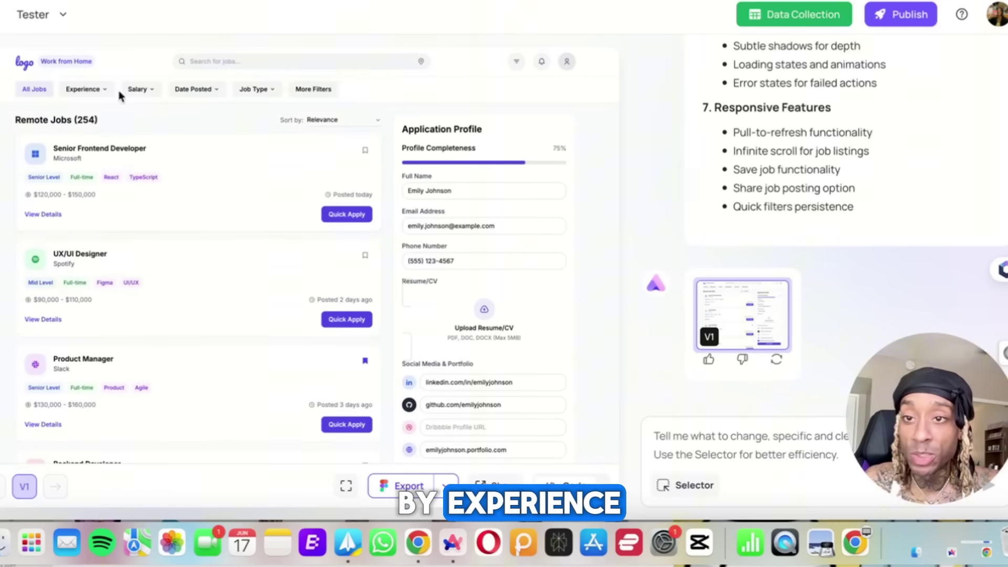
scroll(486, 269, "down", 3)
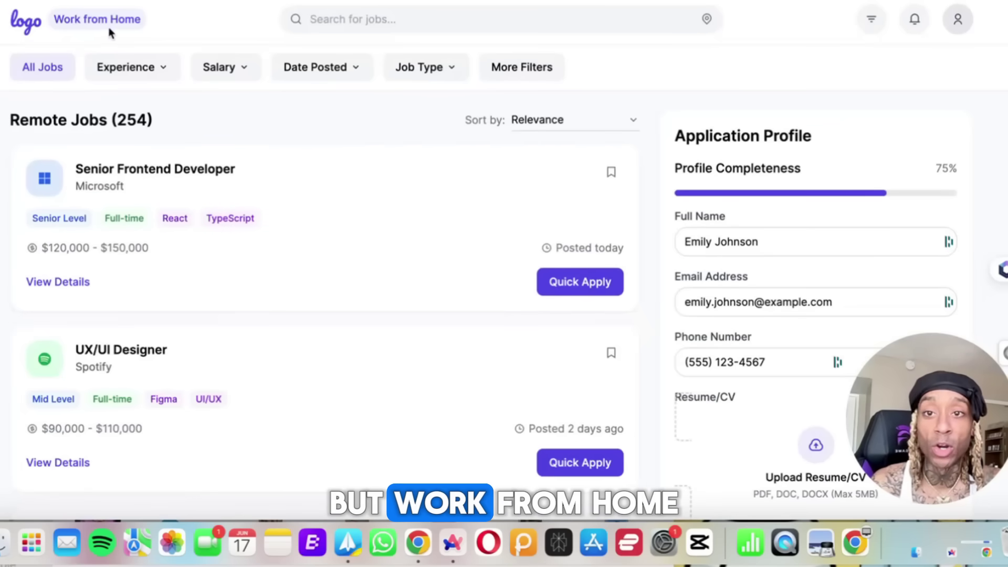
Search the job board preview for 'finan'
left_click(373, 20)
type("fjskfjksfj")
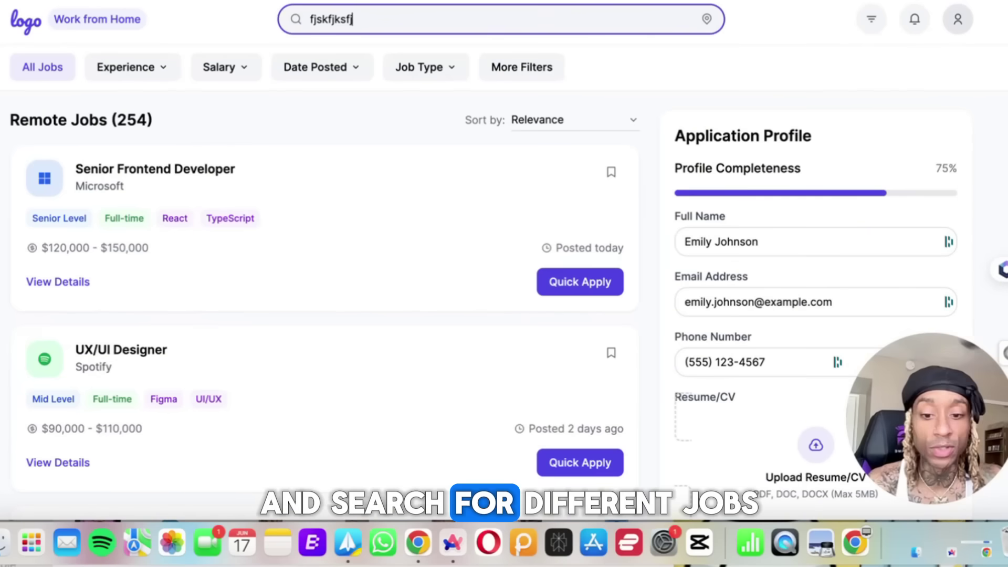
key("super+a")
type("finan")
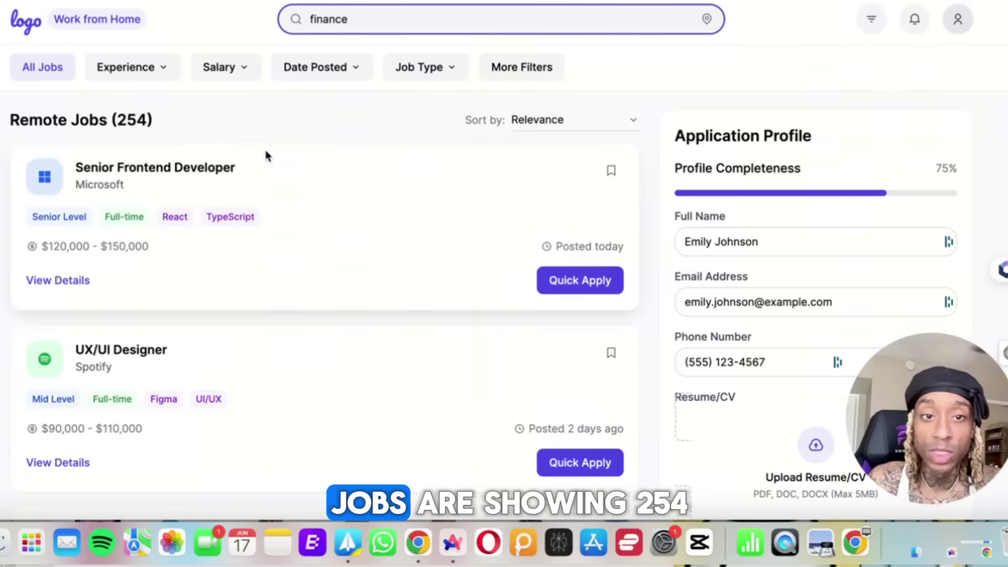
Review the job listing cards and application profile panel, then exit the full preview
scroll(266, 156, "down", 1)
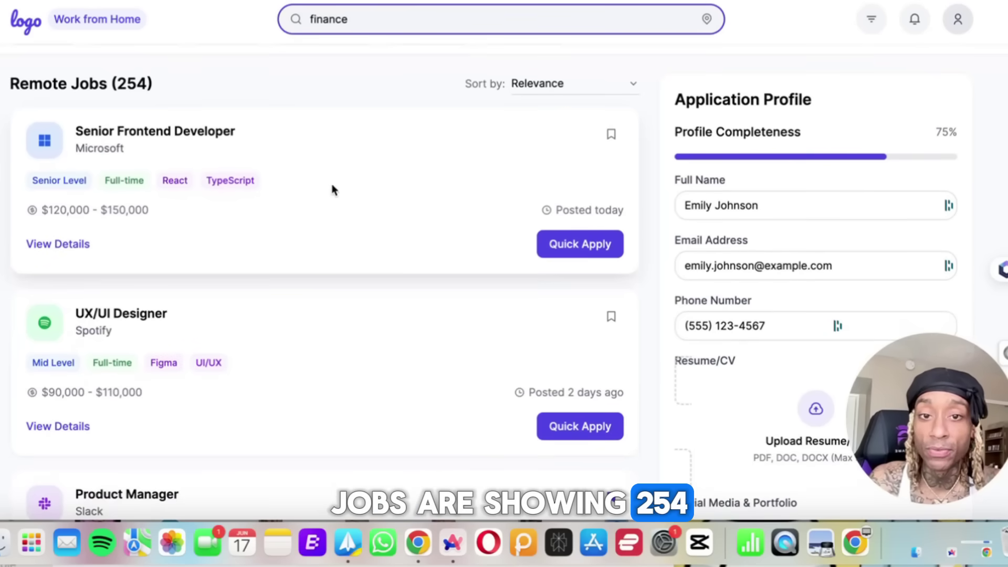
scroll(558, 257, "down", 3)
scroll(558, 257, "down", 8)
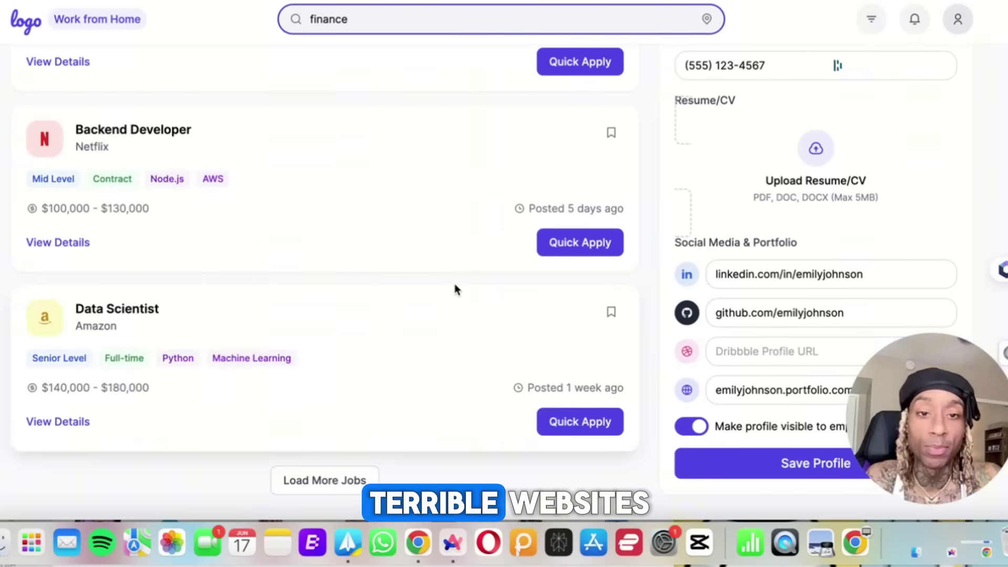
scroll(408, 279, "up", 6)
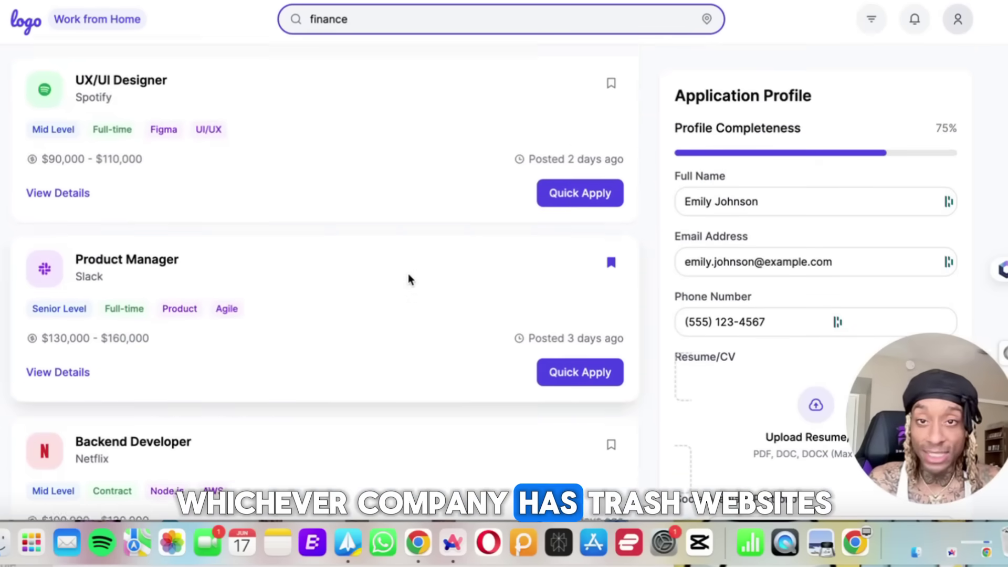
scroll(408, 275, "up", 5)
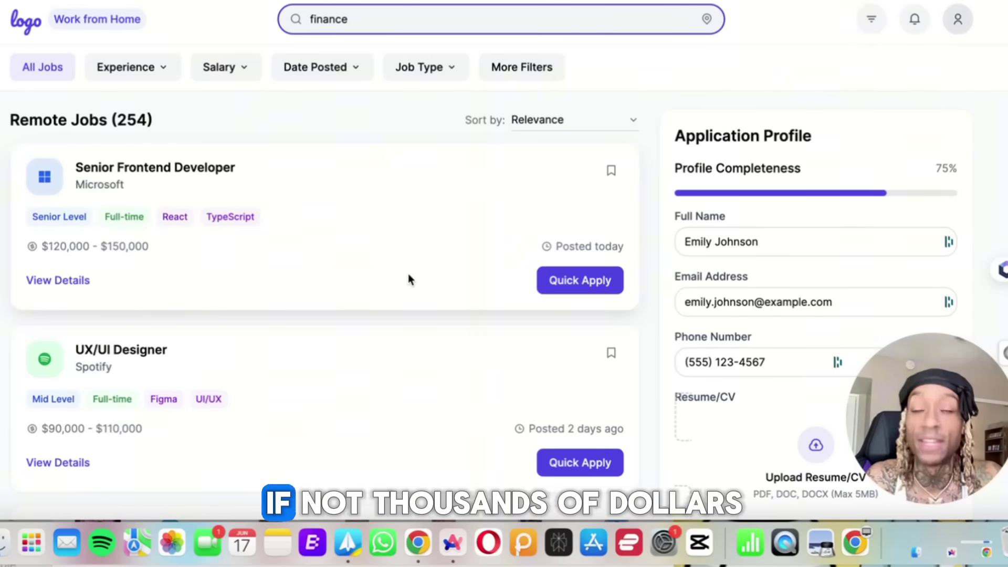
scroll(379, 198, "down", 2)
scroll(378, 203, "down", 10)
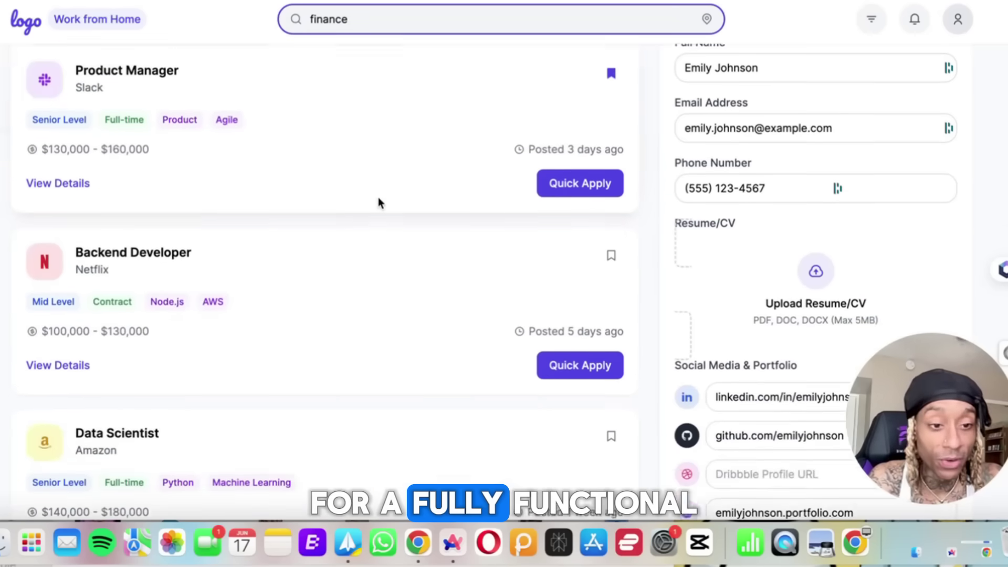
scroll(378, 203, "up", 12)
left_click(128, 113)
scroll(476, 259, "down", 10)
scroll(477, 255, "down", 1)
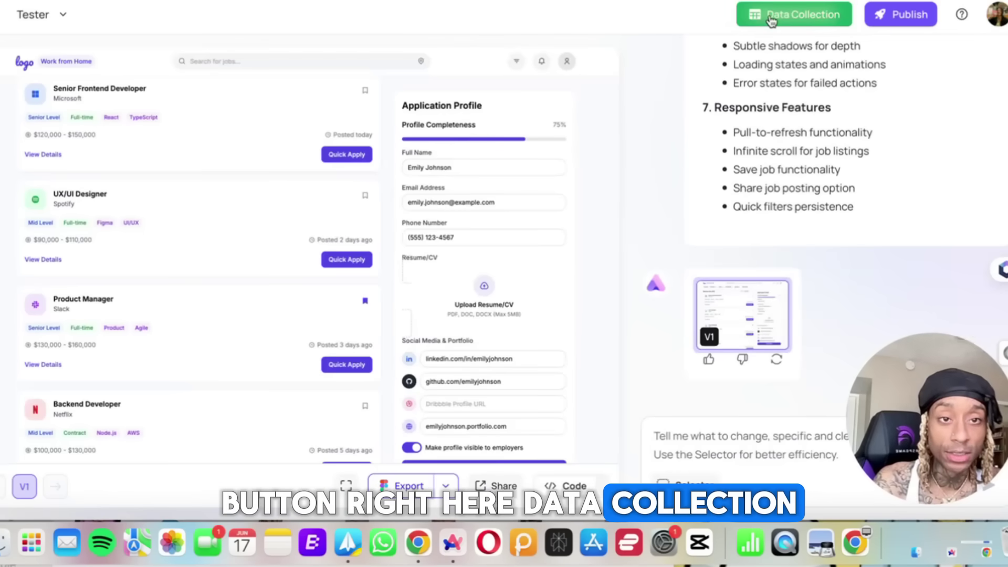
left_click(771, 20)
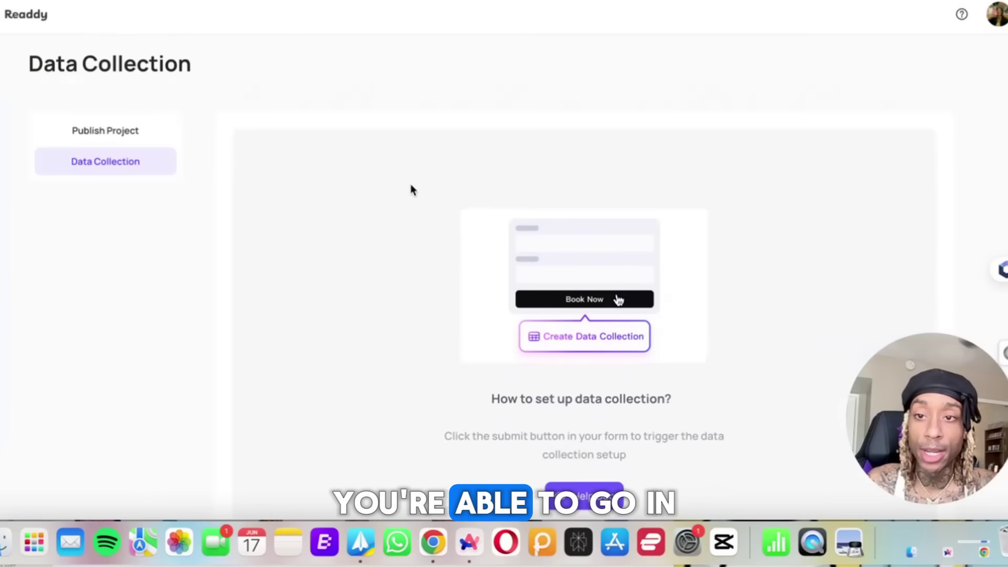
scroll(412, 186, "down", 2)
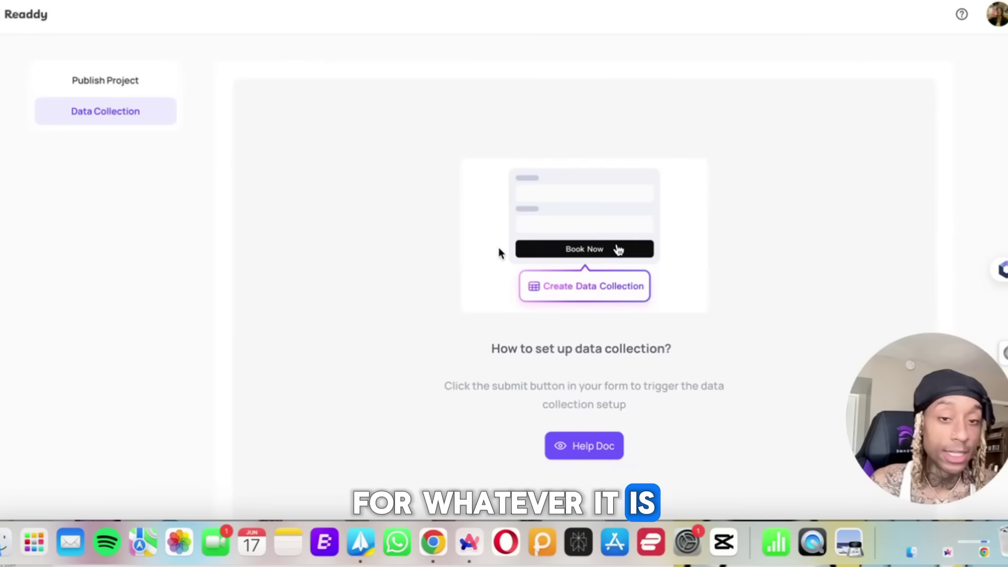
scroll(272, 118, "up", 4)
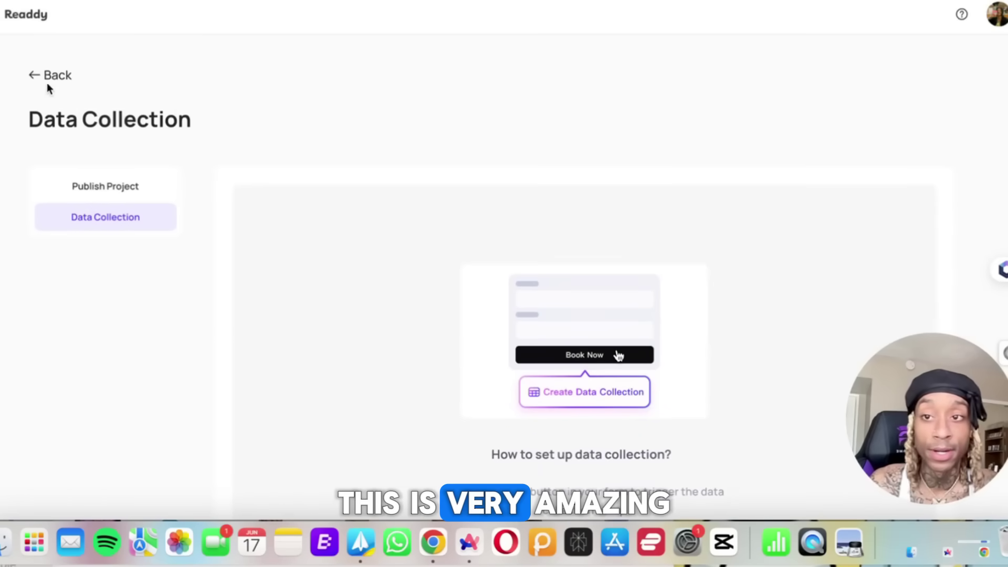
left_click(43, 73)
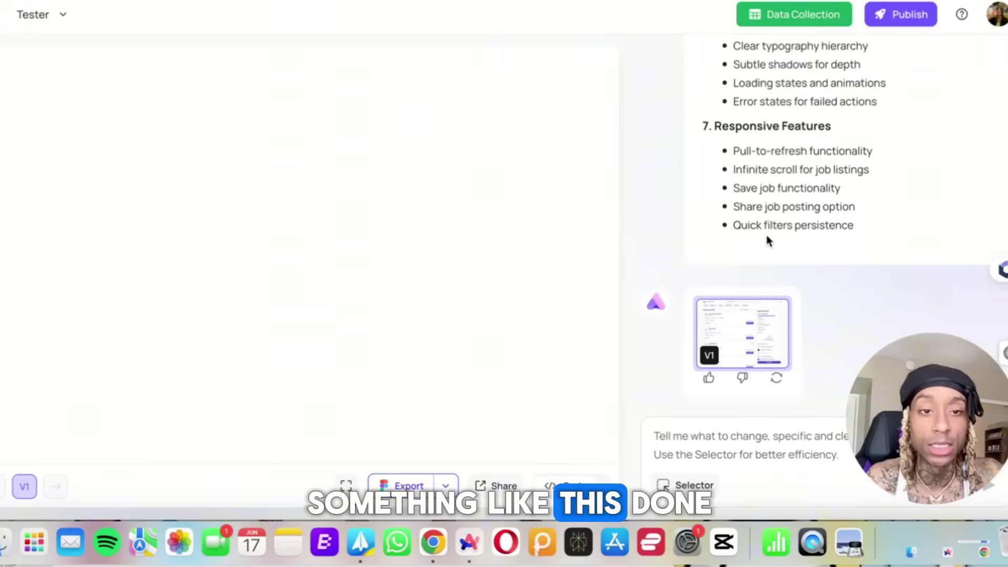
In the publish settings, check the domain thesessionca.com, which turns out unregistered
scroll(765, 237, "up", 3)
scroll(764, 234, "up", 3)
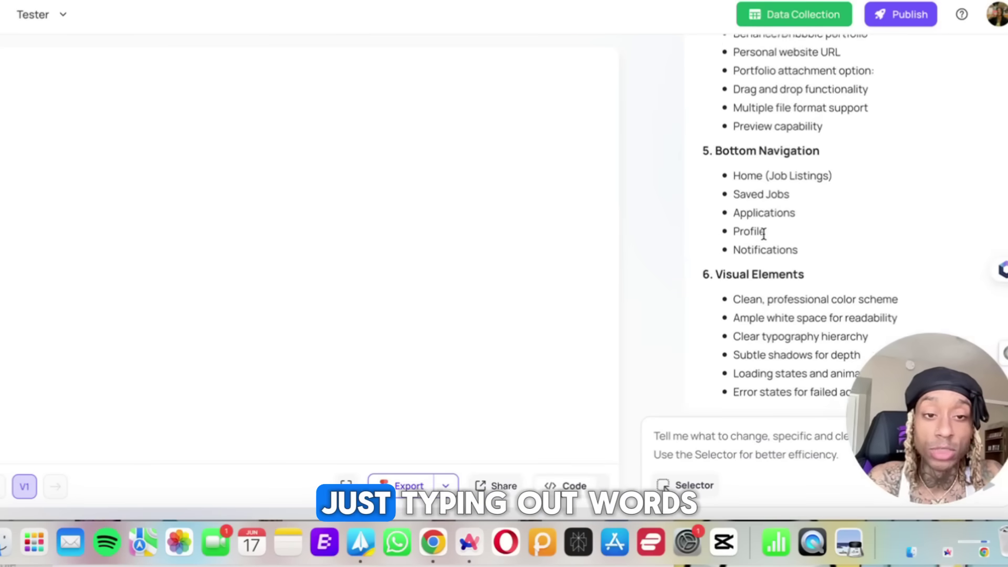
scroll(765, 233, "down", 6)
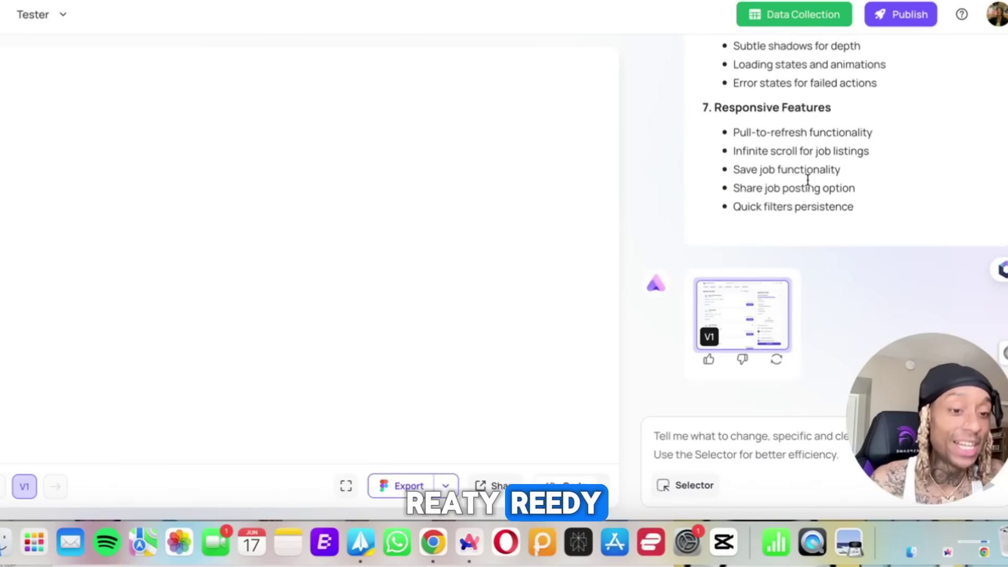
left_click(899, 23)
left_click(454, 311)
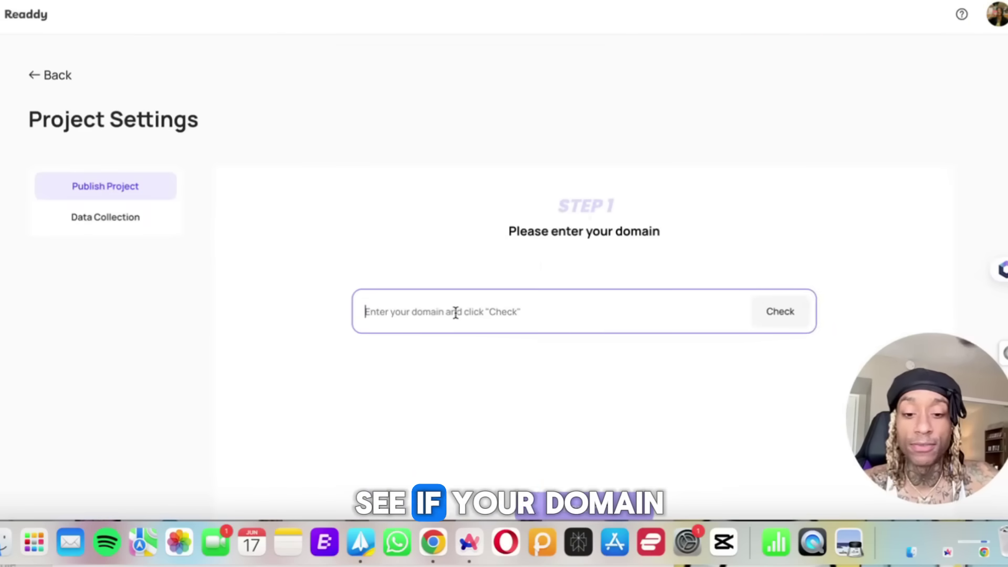
type("these")
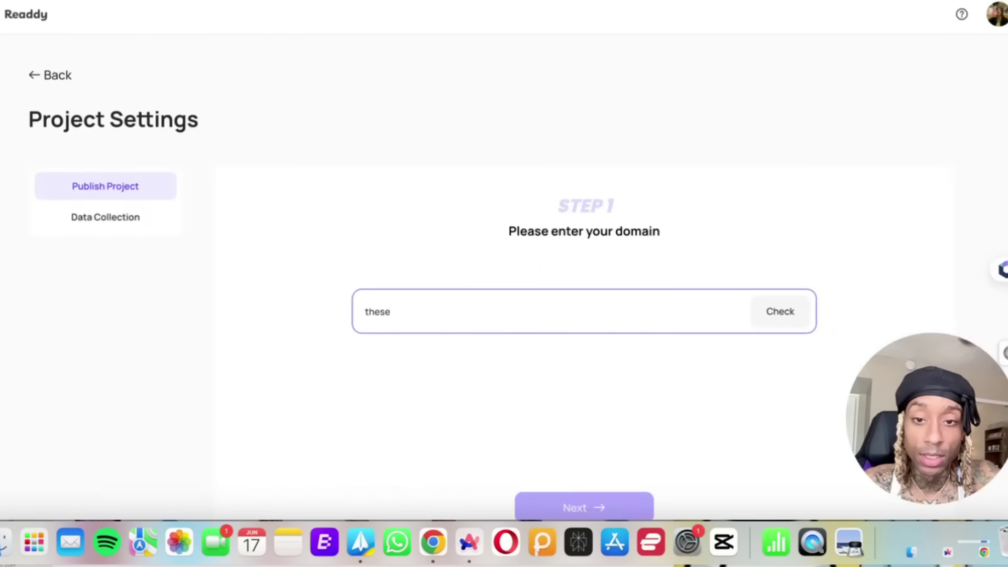
type("ssionca")
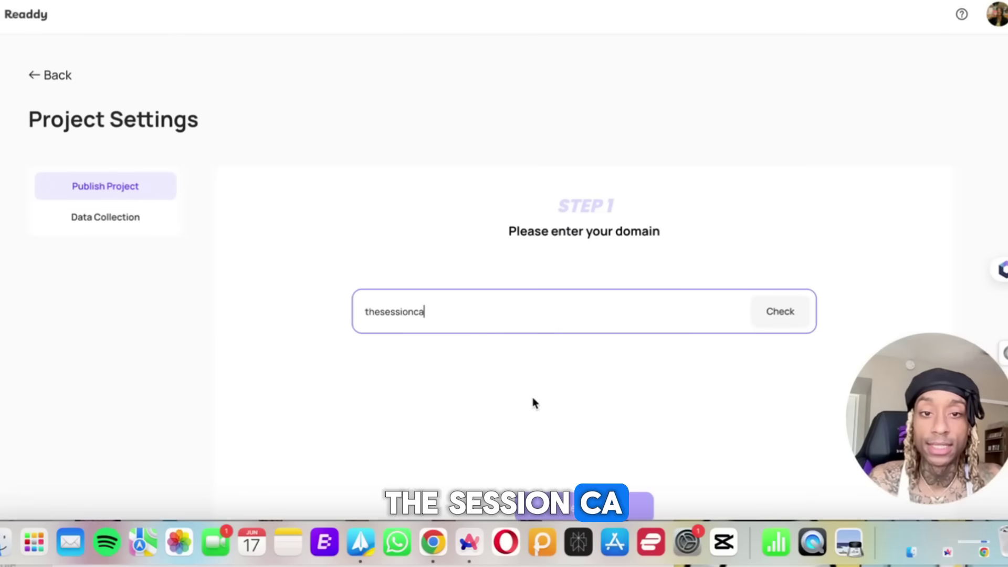
type(".com")
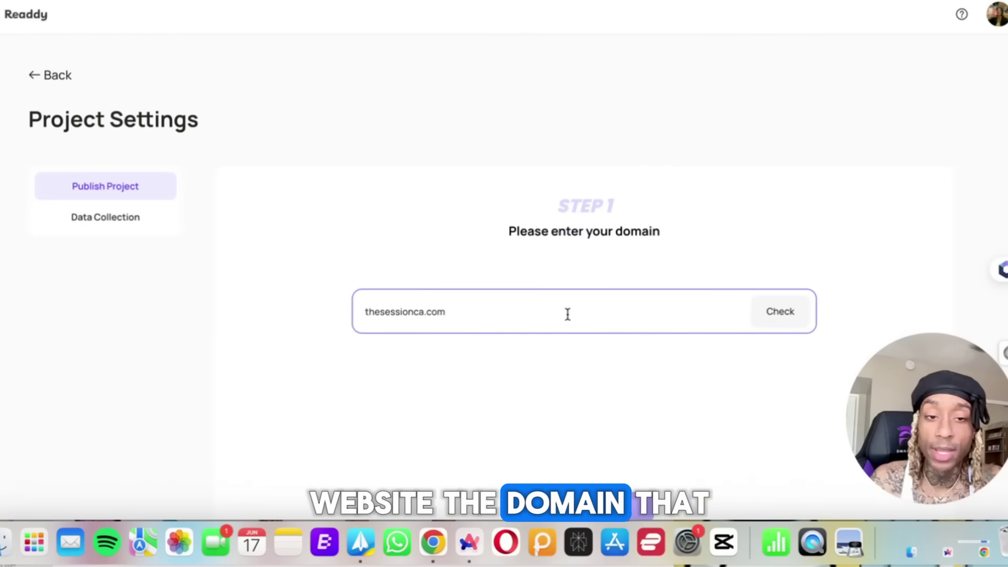
left_click(770, 321)
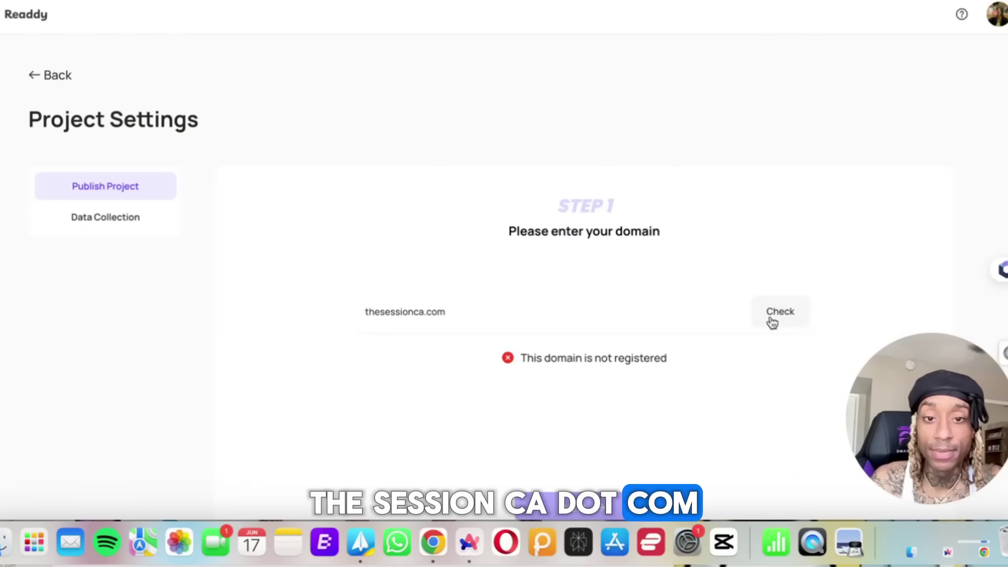
left_click(521, 312)
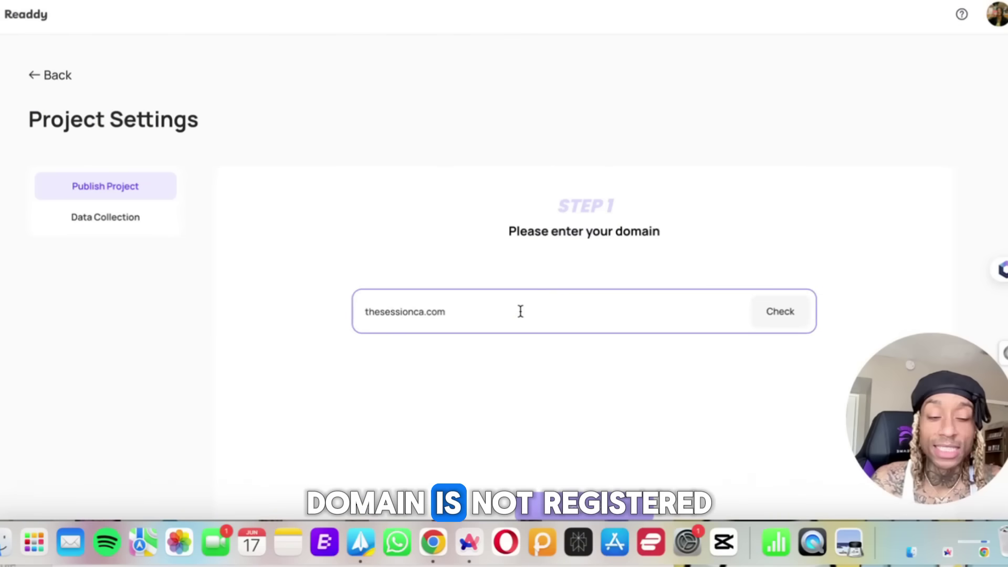
key("super+a")
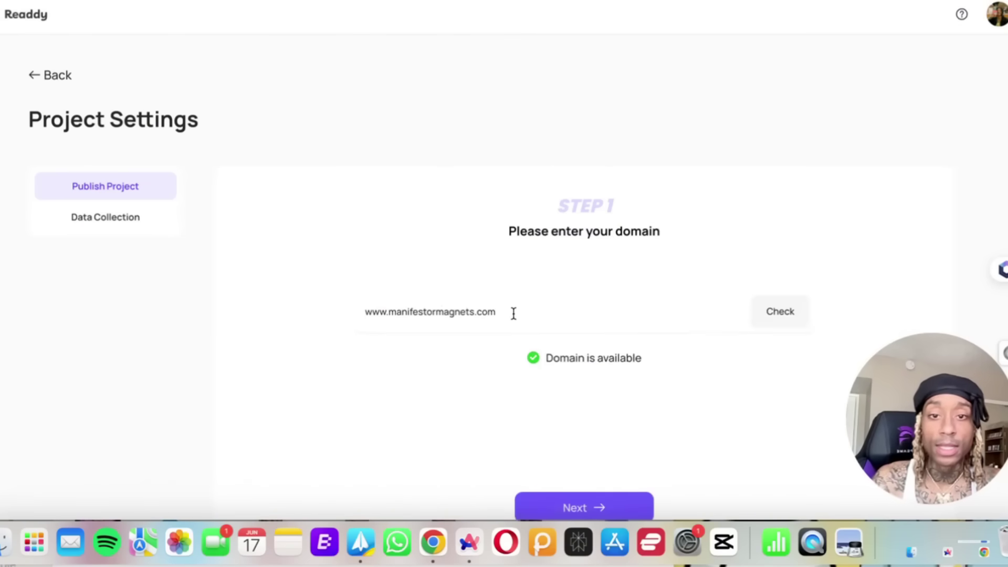
left_click_drag(513, 313, 352, 311)
left_click(642, 315)
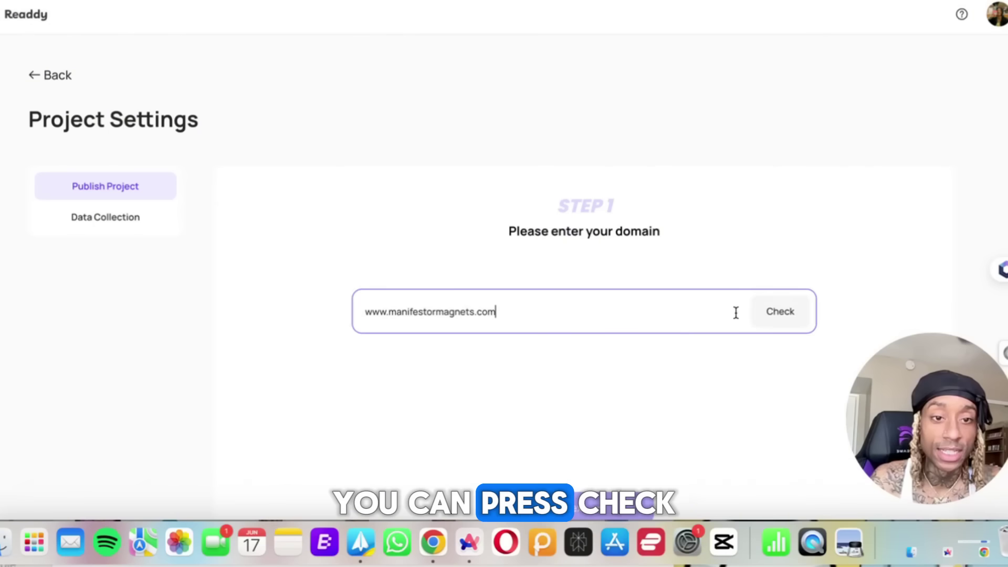
left_click(781, 315)
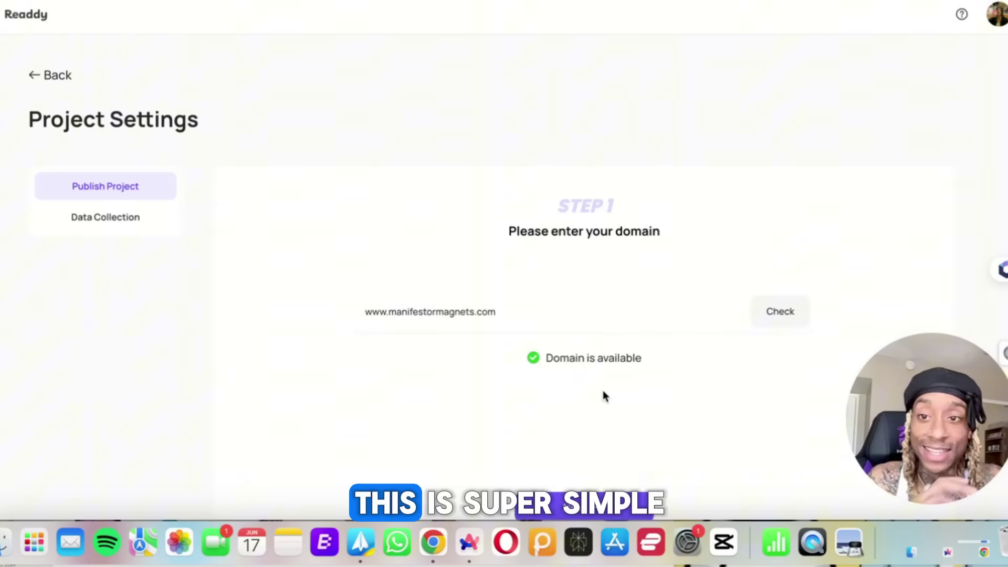
left_click(35, 79)
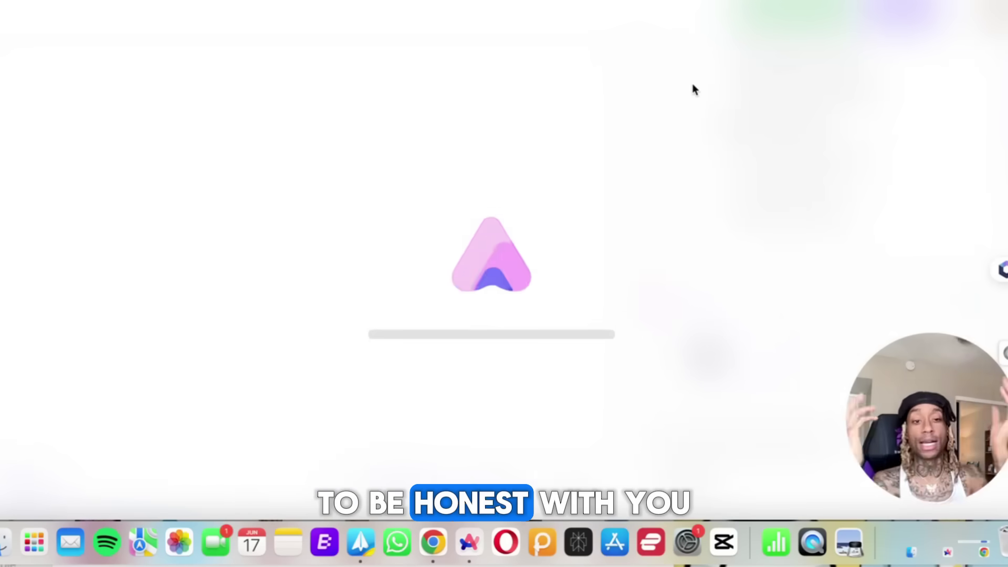